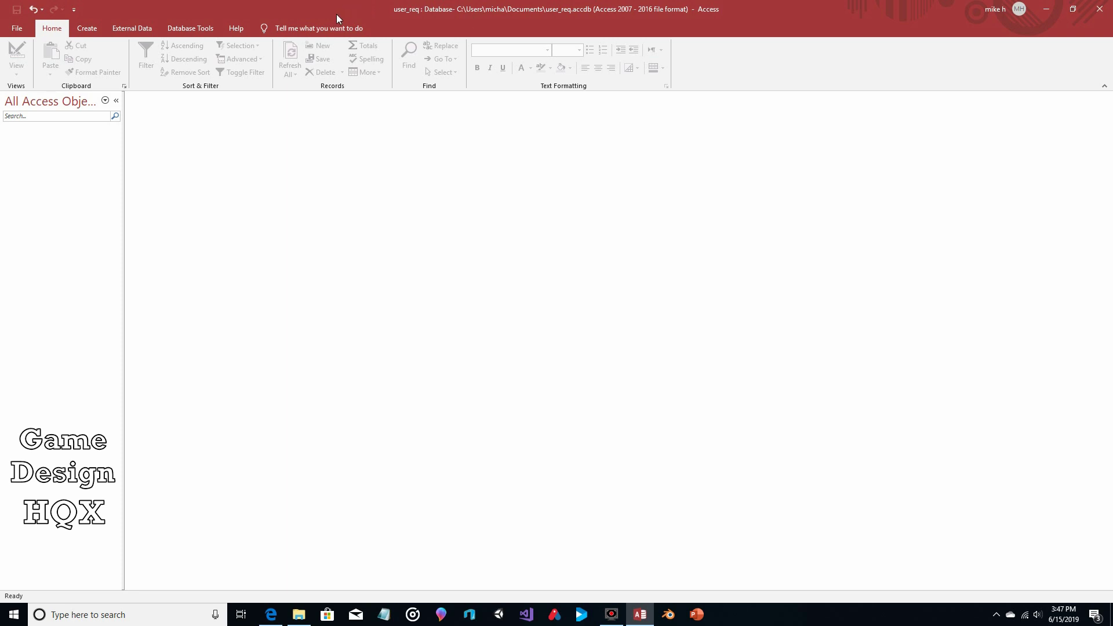
- Switch the ribbon to the Create tab in the new user_req.accdb database
left_click(86, 29)
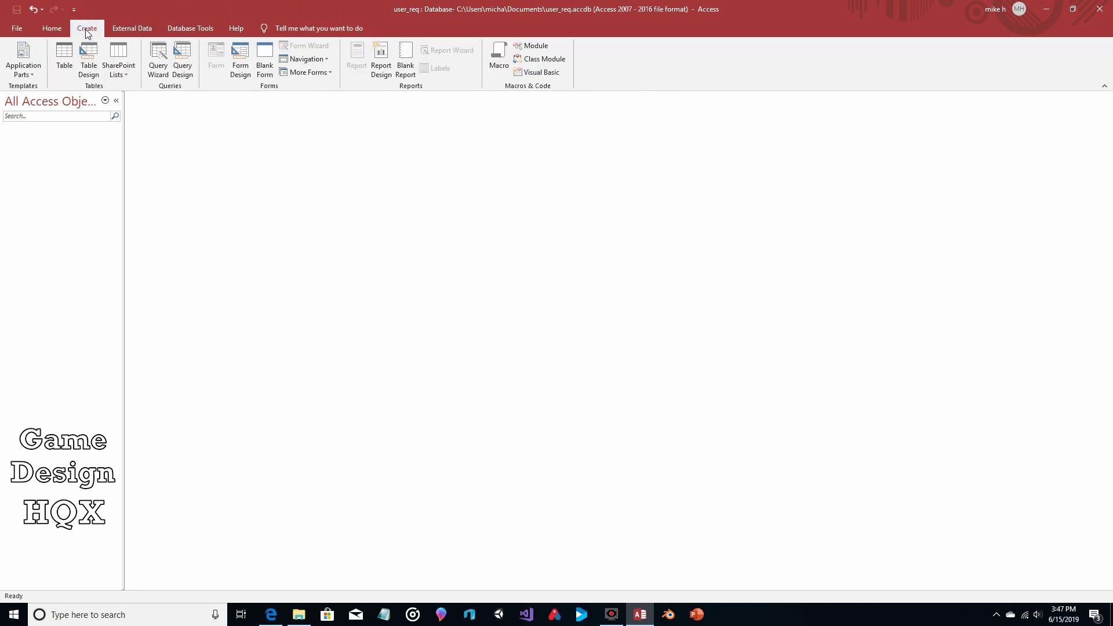
- Create a new table named Table1 in Design View and remove its primary key
left_click(64, 55)
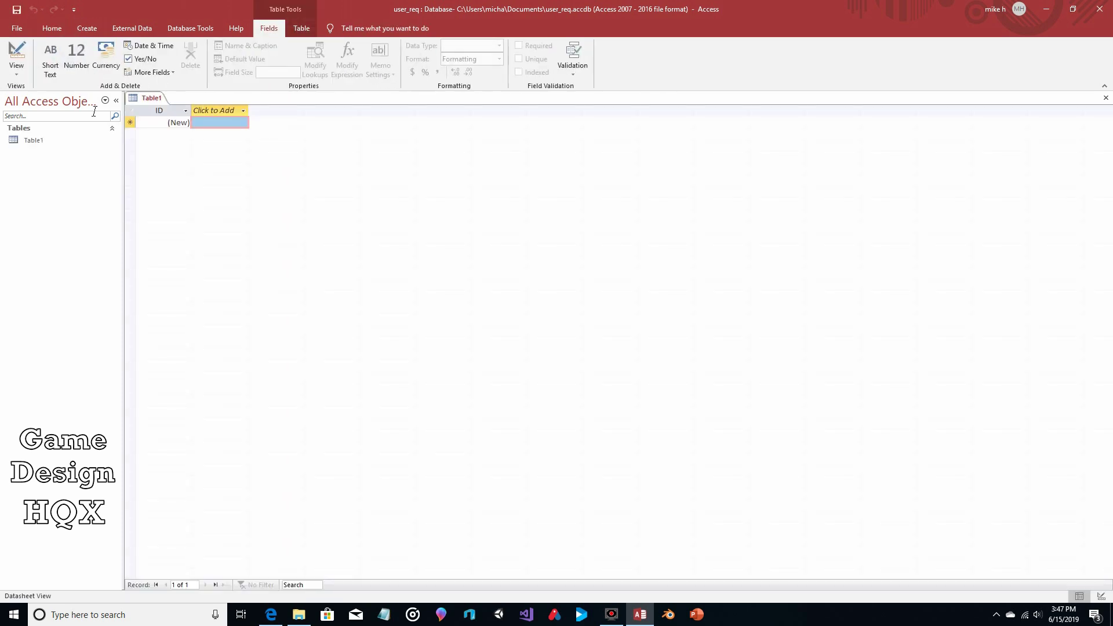
left_click(17, 70)
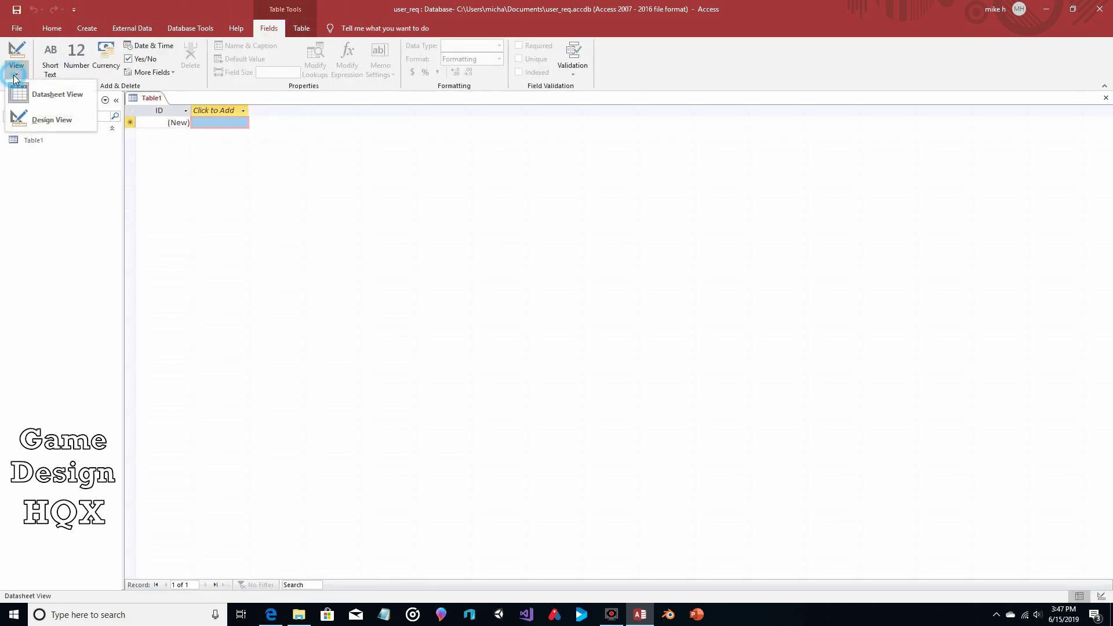
left_click(36, 117)
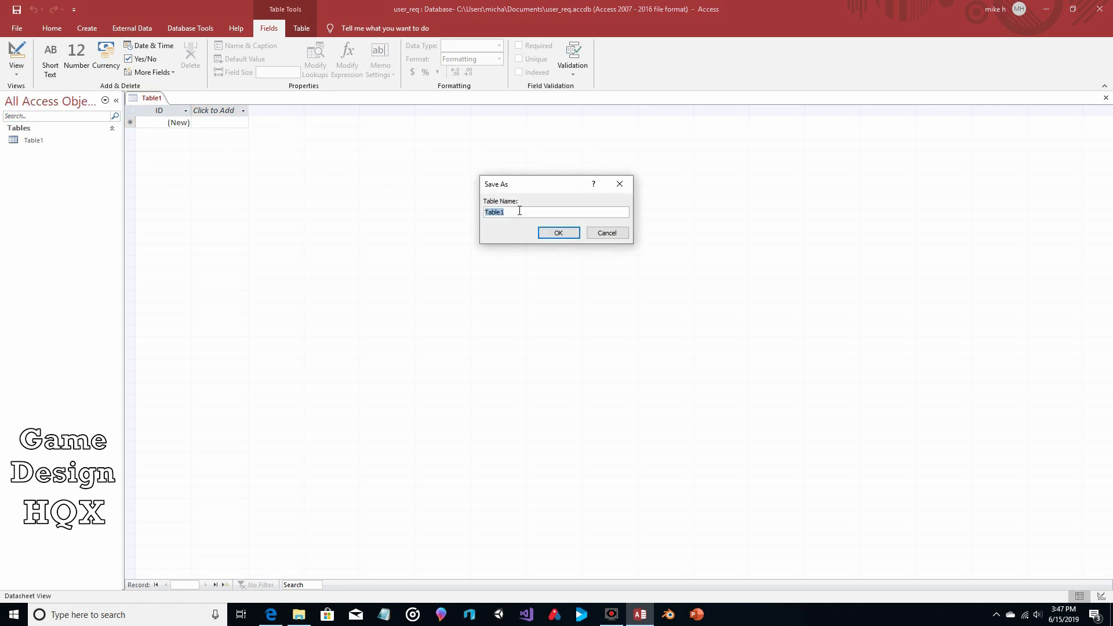
left_click(576, 233)
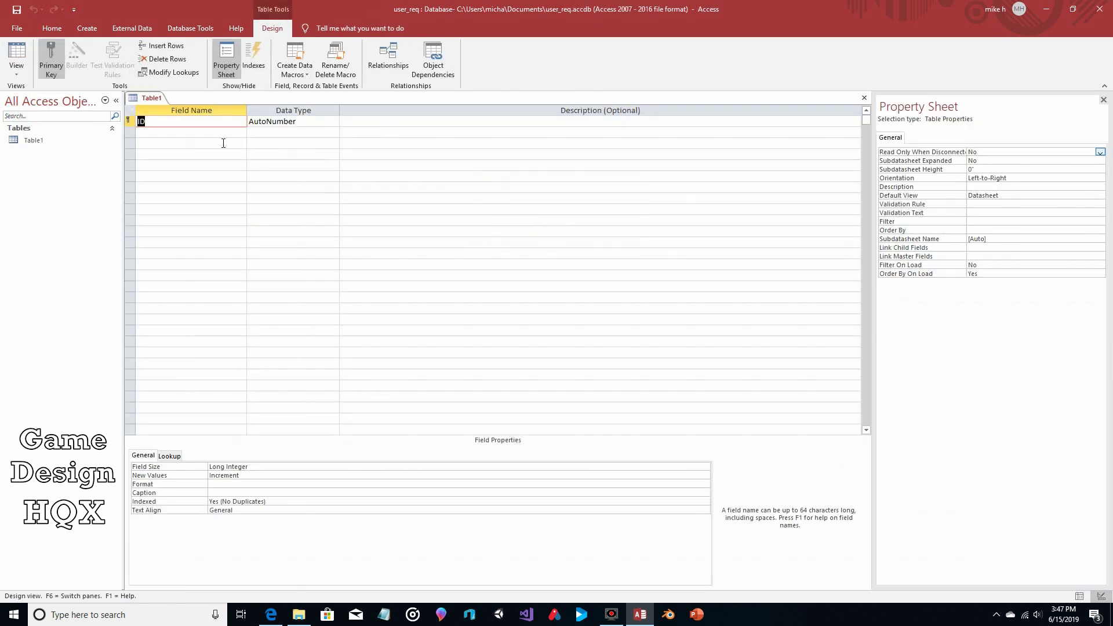
left_click(51, 64)
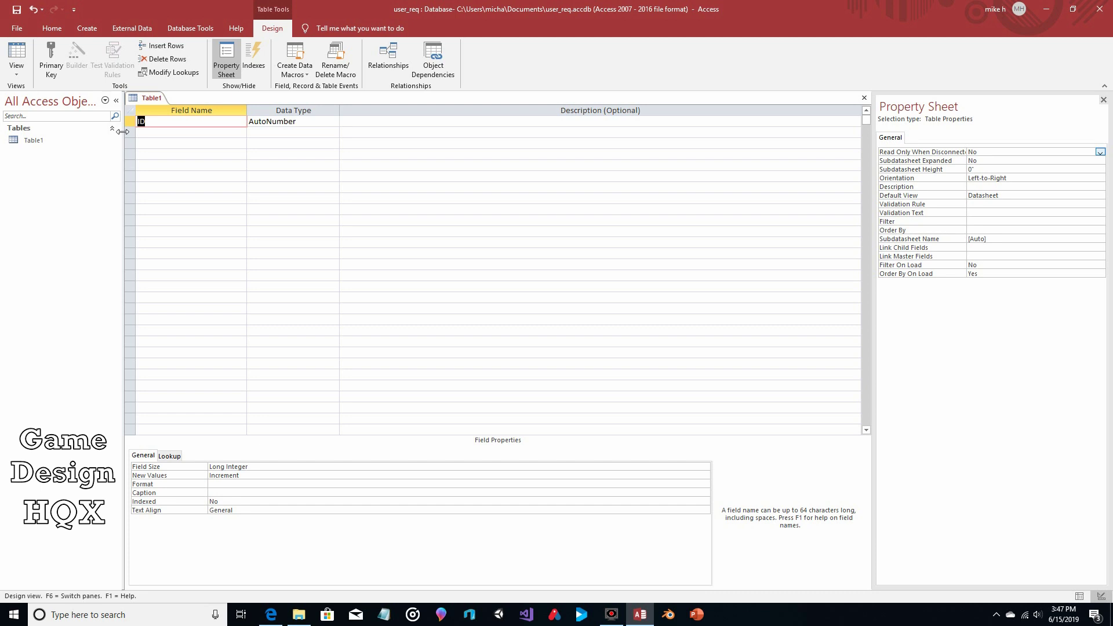
- Add Emp_Name as Short Text and Est_Hours as Number, then save and close the design
type("Emp_Name")
left_click(326, 123)
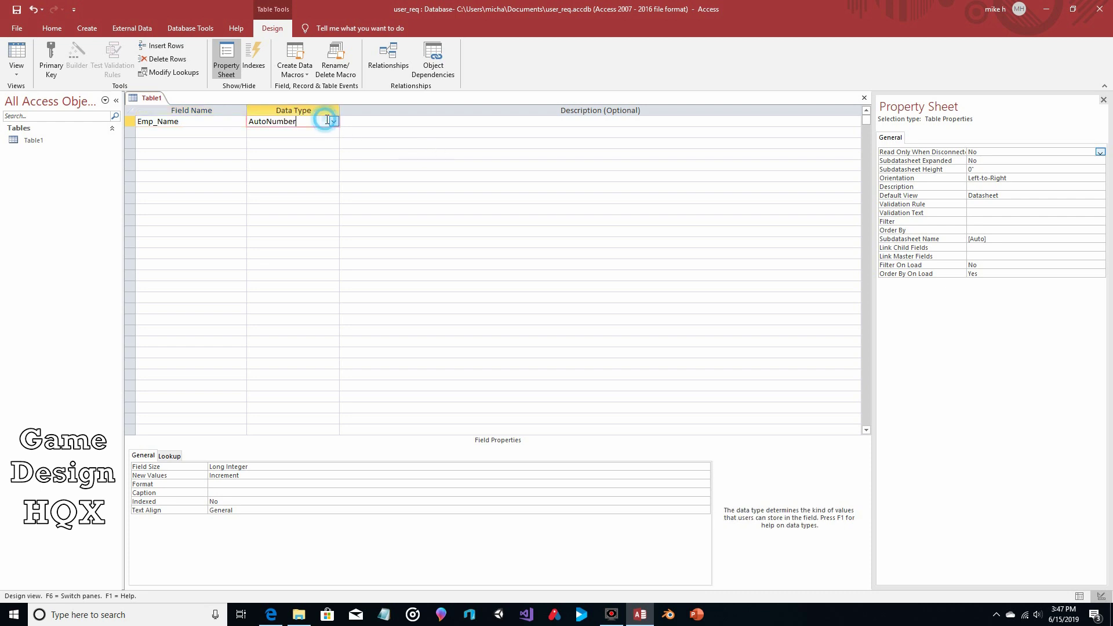
left_click(333, 122)
left_click(318, 133)
left_click(184, 131)
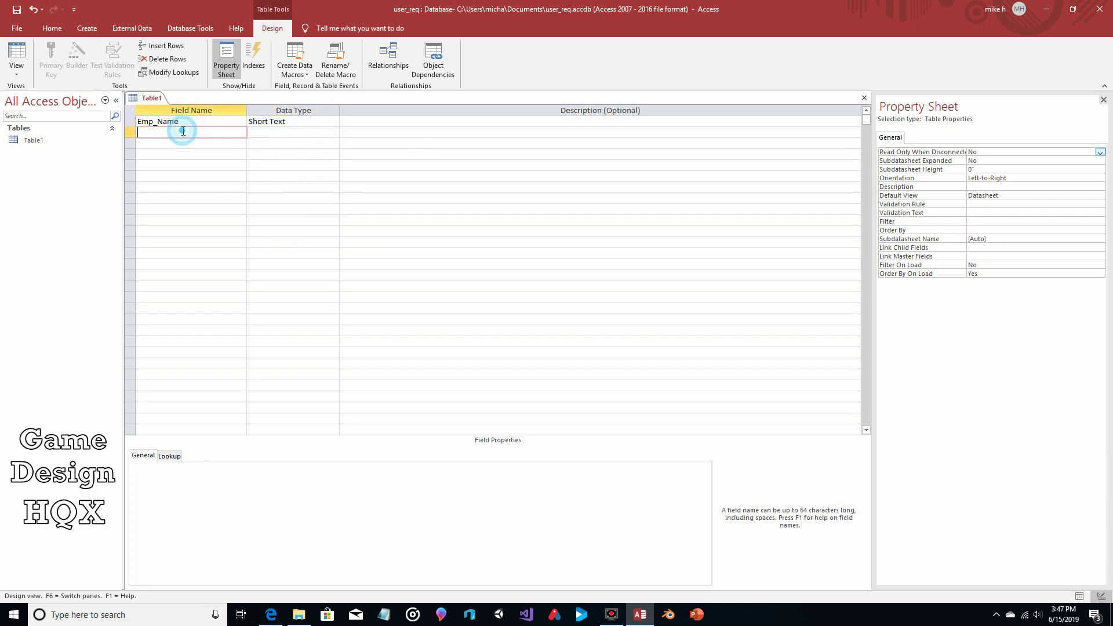
type("Est_Hours")
left_click(287, 132)
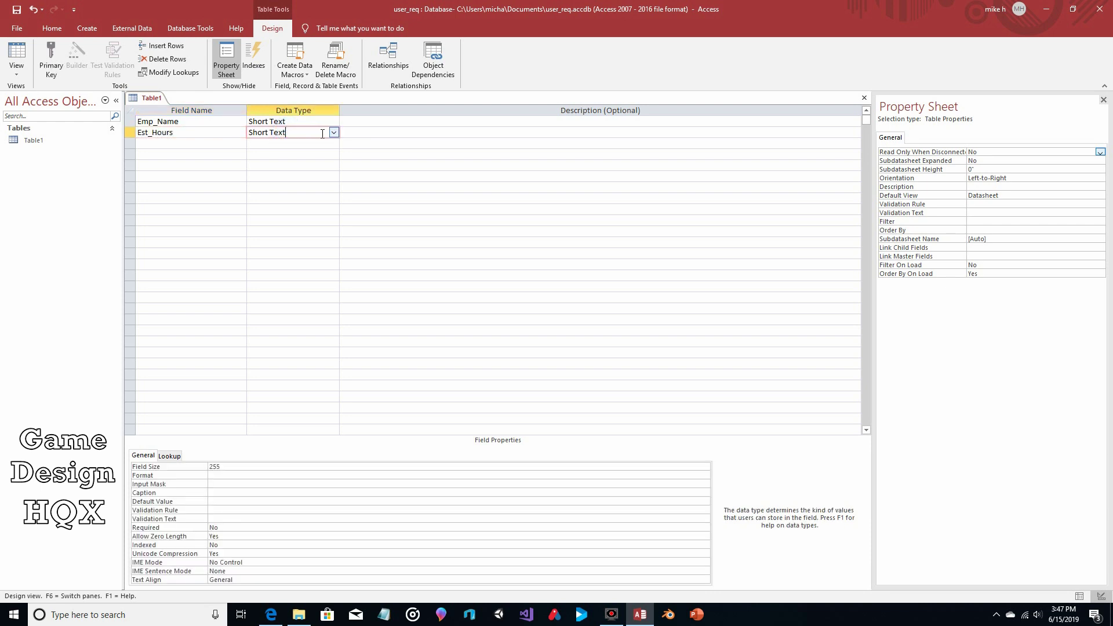
left_click(334, 133)
left_click(300, 165)
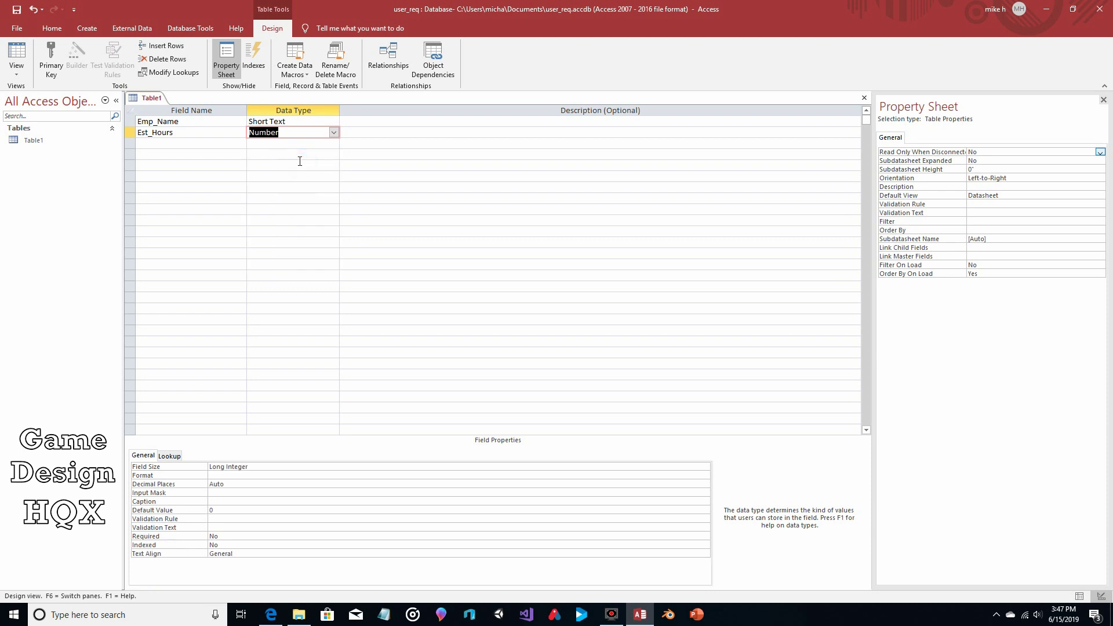
left_click(865, 99)
left_click(513, 339)
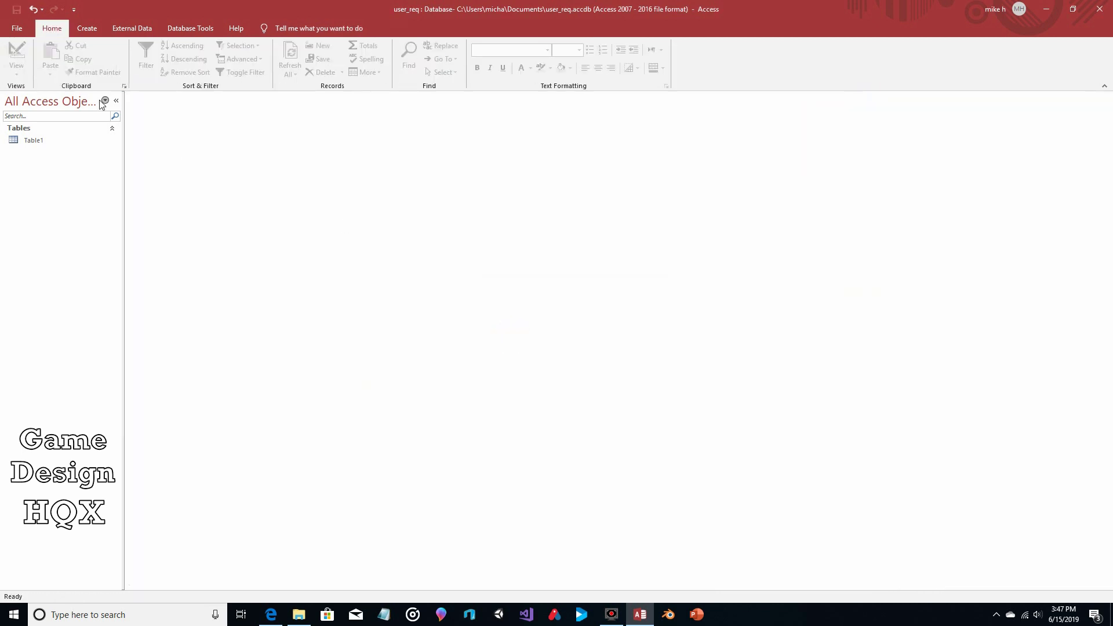
- Create a second table named Table2 in Design View and remove its primary key
left_click(87, 29)
left_click(66, 52)
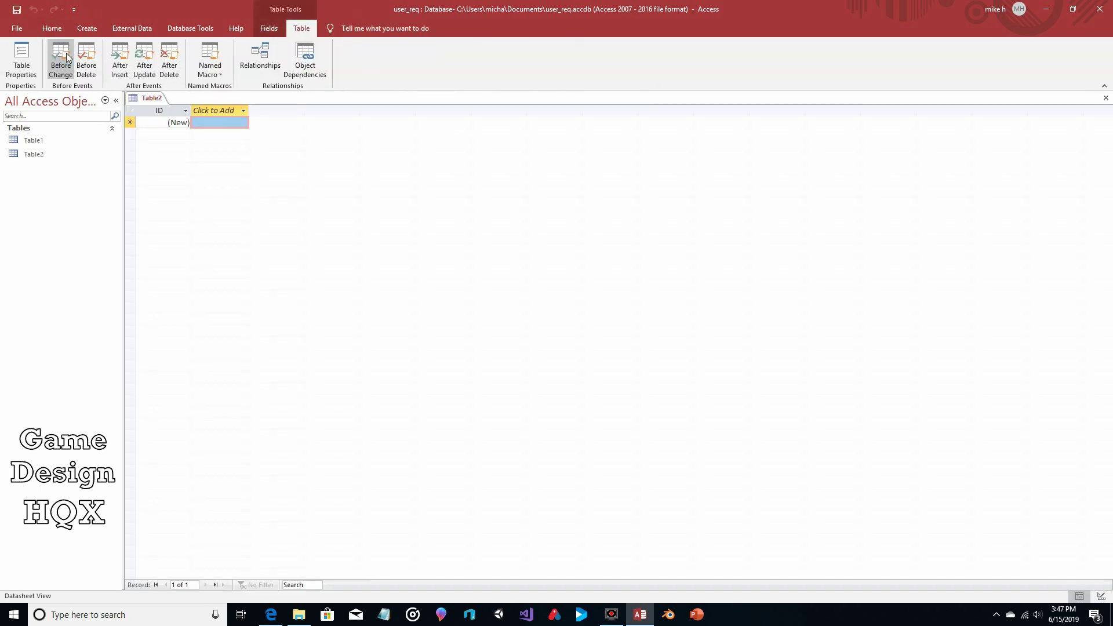
left_click(51, 28)
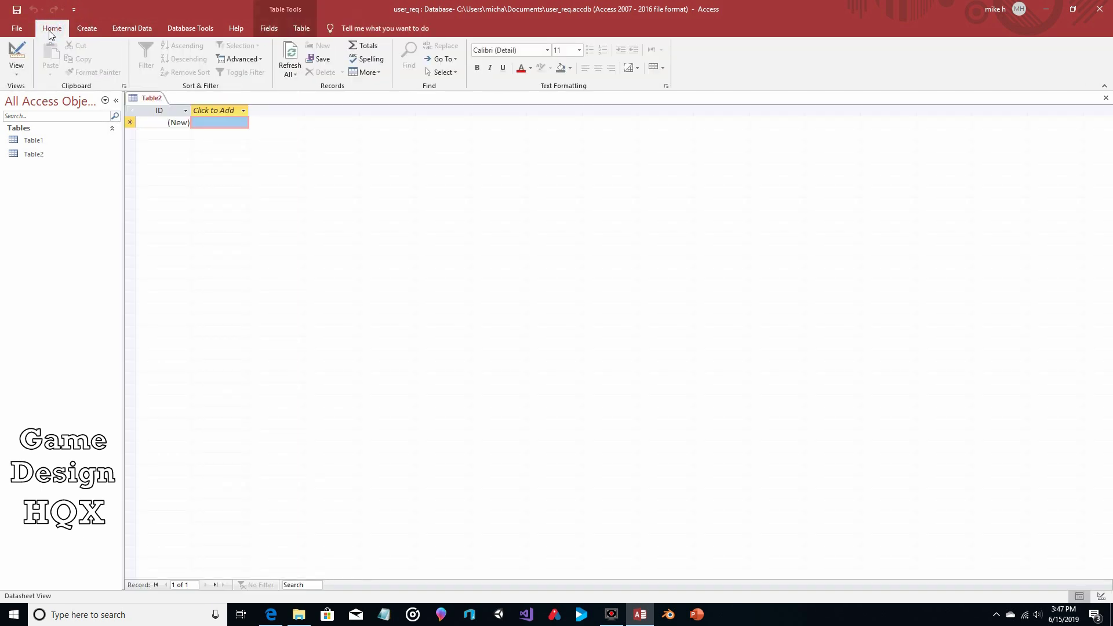
left_click(16, 74)
left_click(30, 116)
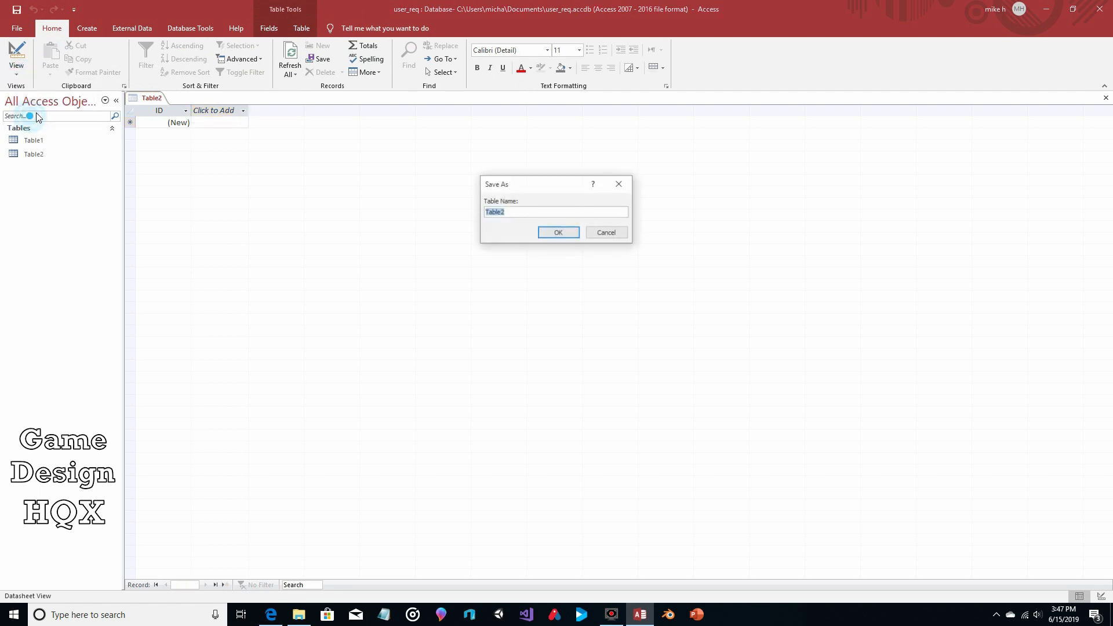
left_click(557, 233)
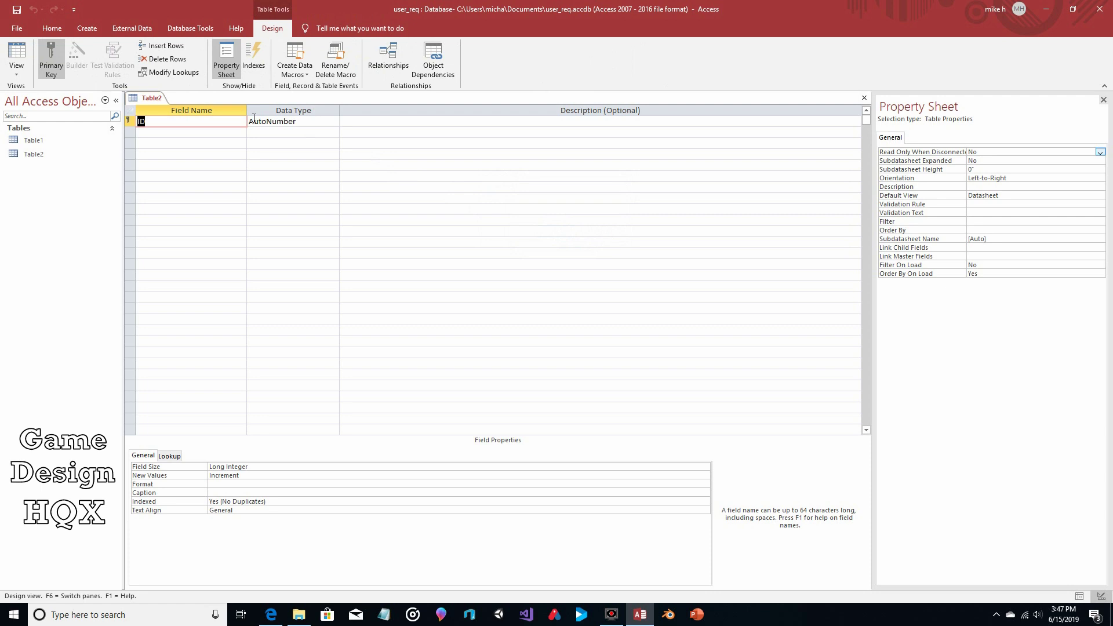
left_click(52, 54)
- Add an Emp_Name field of type Short Text, correcting the name to a capital N
type("Emp_name")
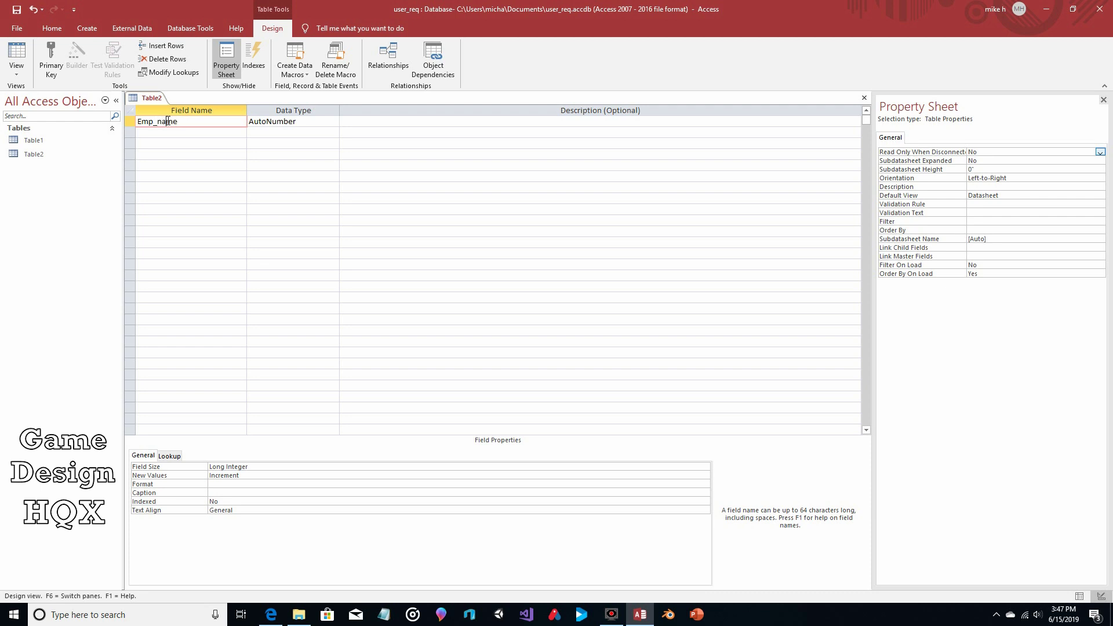
left_click(168, 121)
key("BackSpace")
type("N")
left_click(311, 122)
left_click(334, 121)
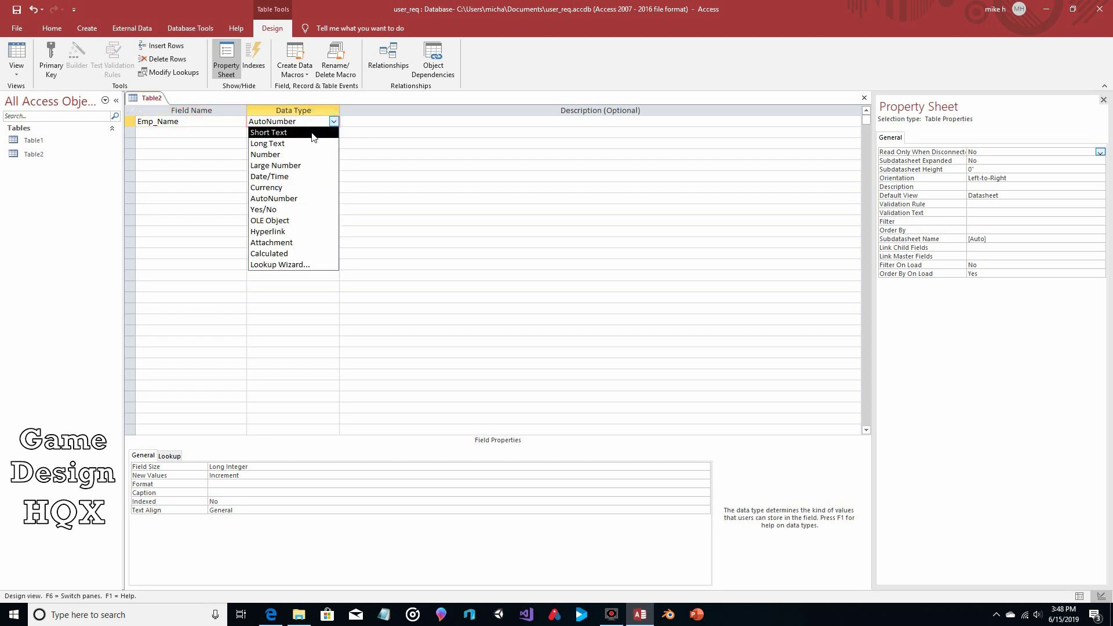
left_click(287, 134)
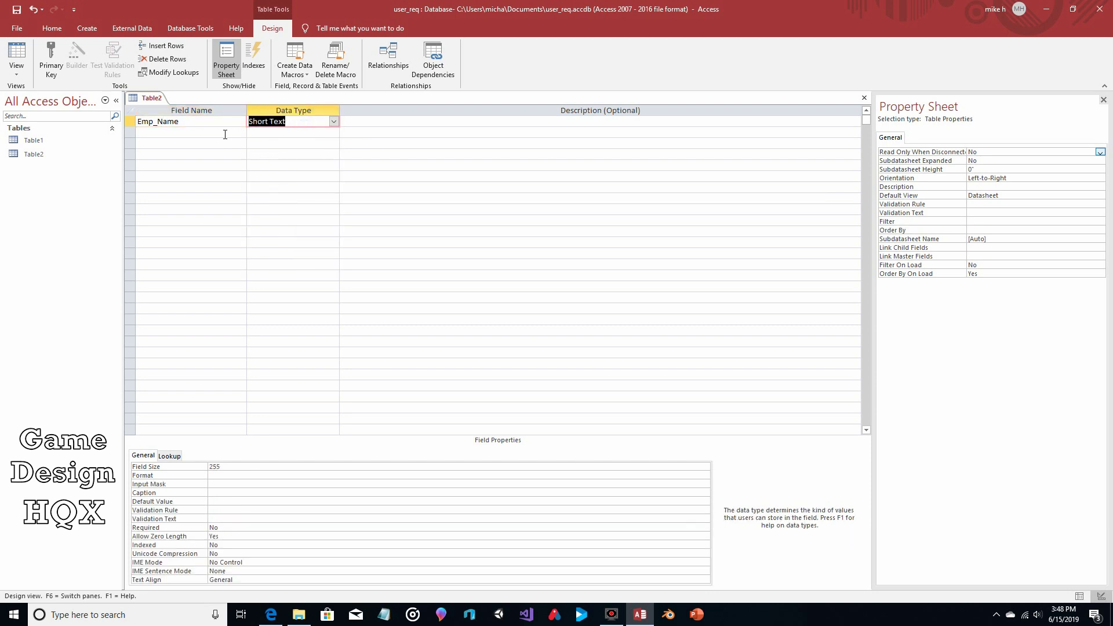
- Add Actual_Hours as a Number field, then close and save Table2's design
left_click(225, 133)
type("Actual_Hours")
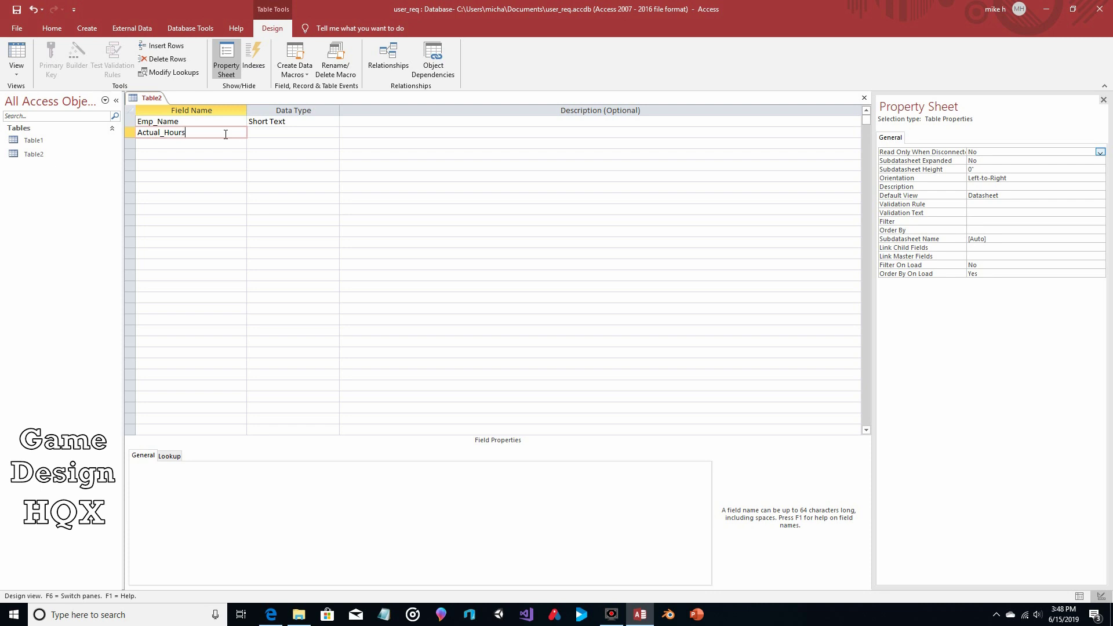
left_click(297, 133)
left_click(334, 133)
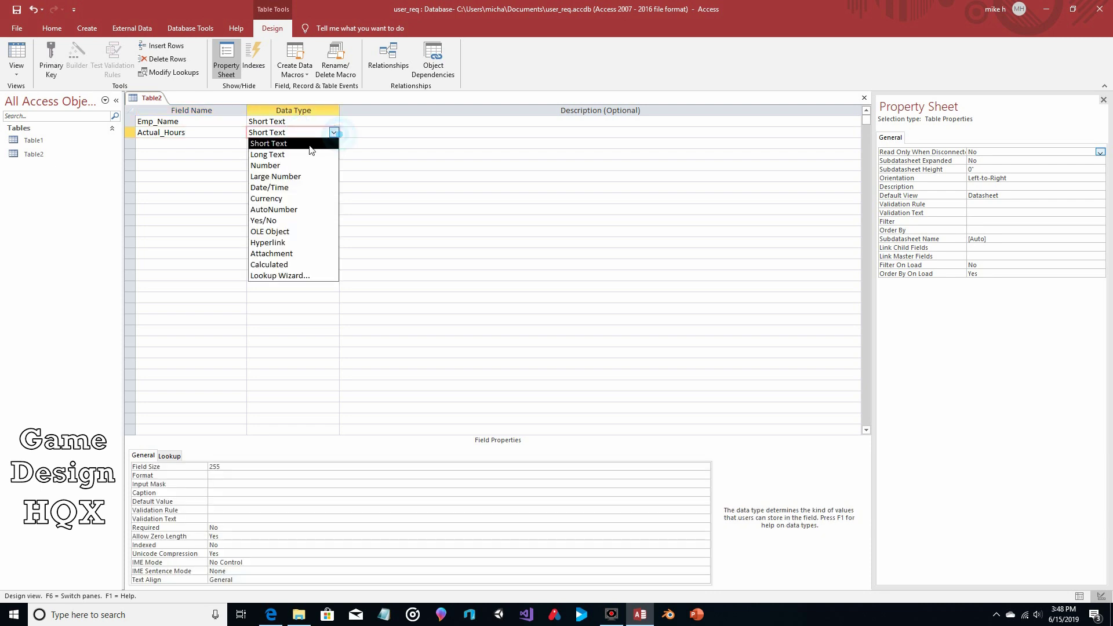
left_click(272, 165)
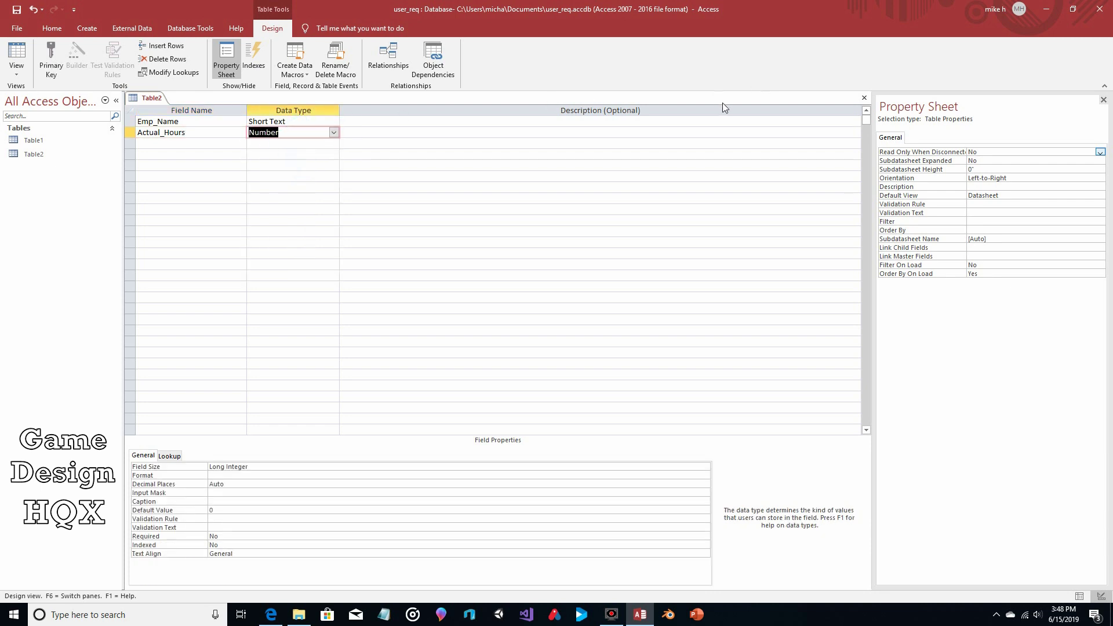
left_click(865, 98)
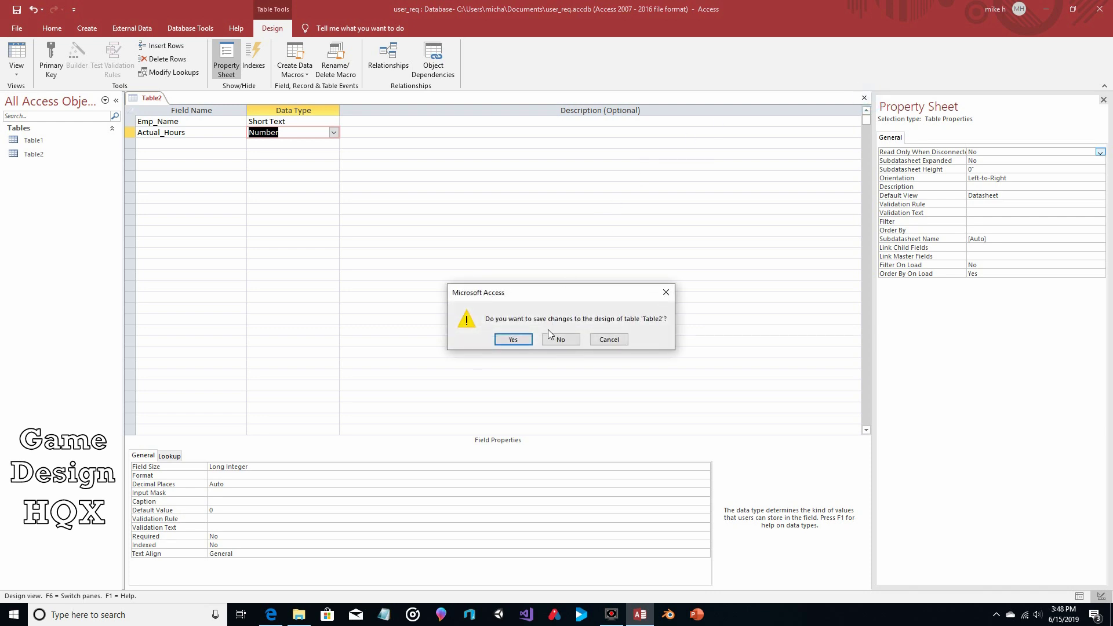
left_click(504, 339)
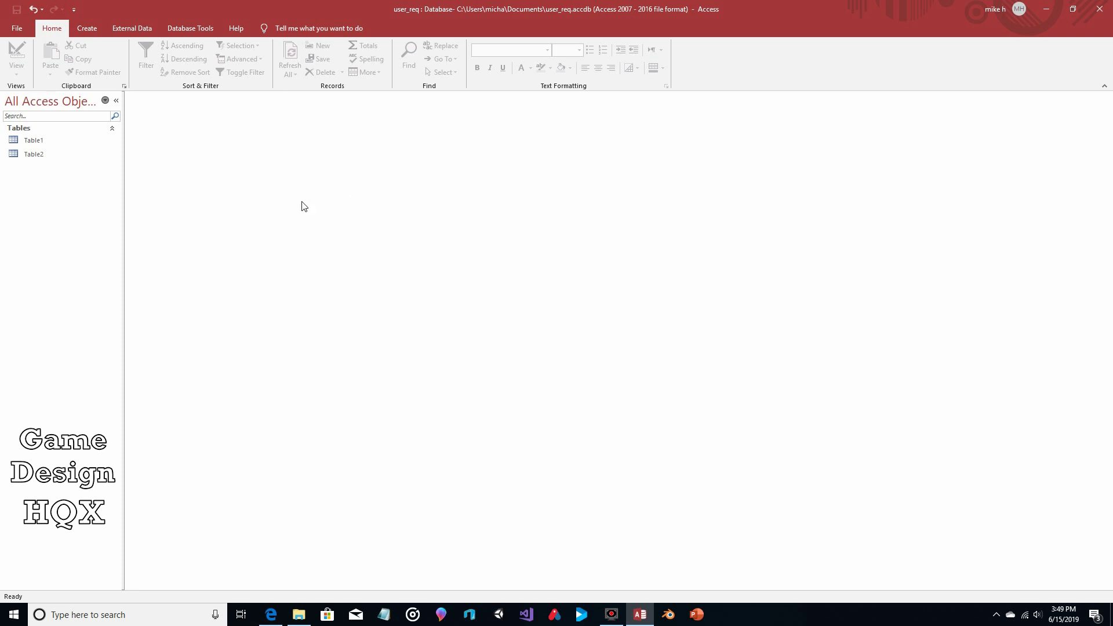
- Open Table1 and enter the first two employees with 40 and 60 estimated hours
double_click(34, 141)
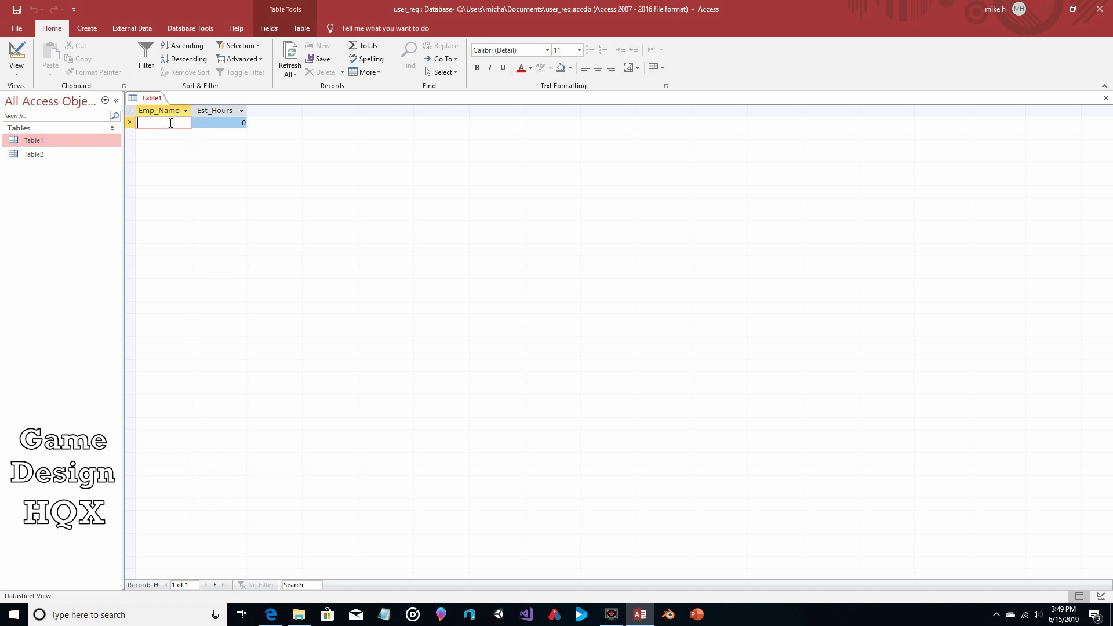
type("Claire")
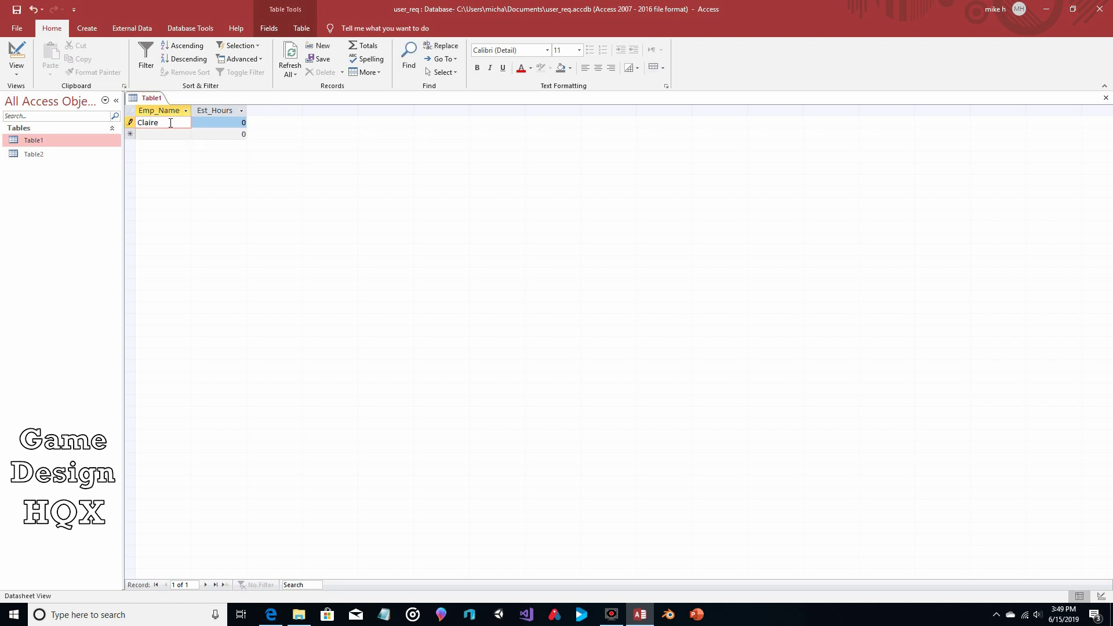
key("Tab")
type("40")
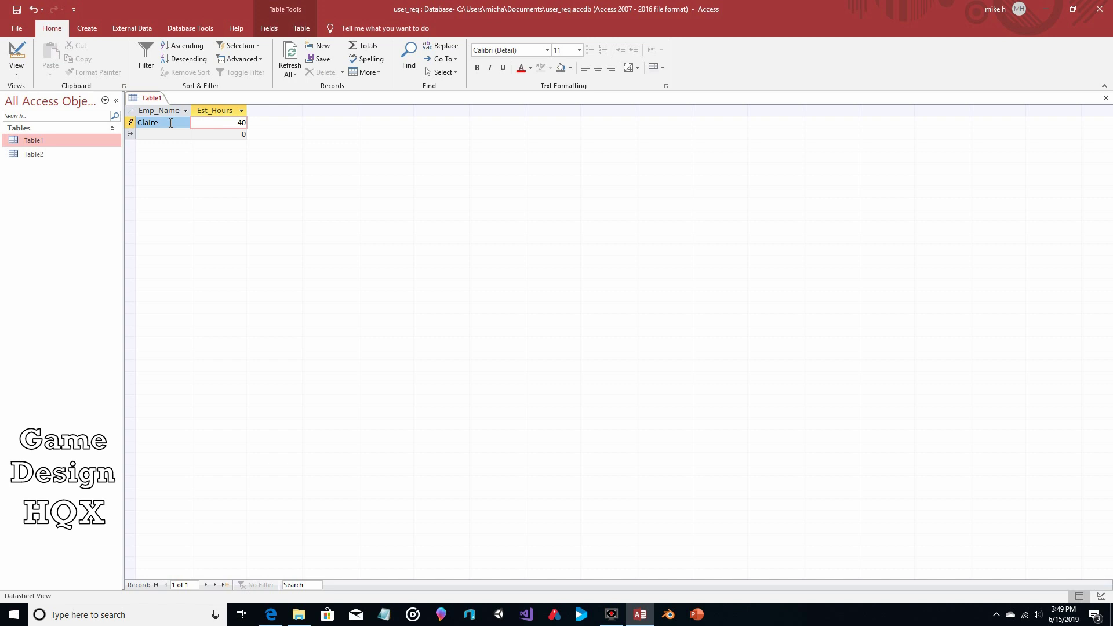
key("Tab")
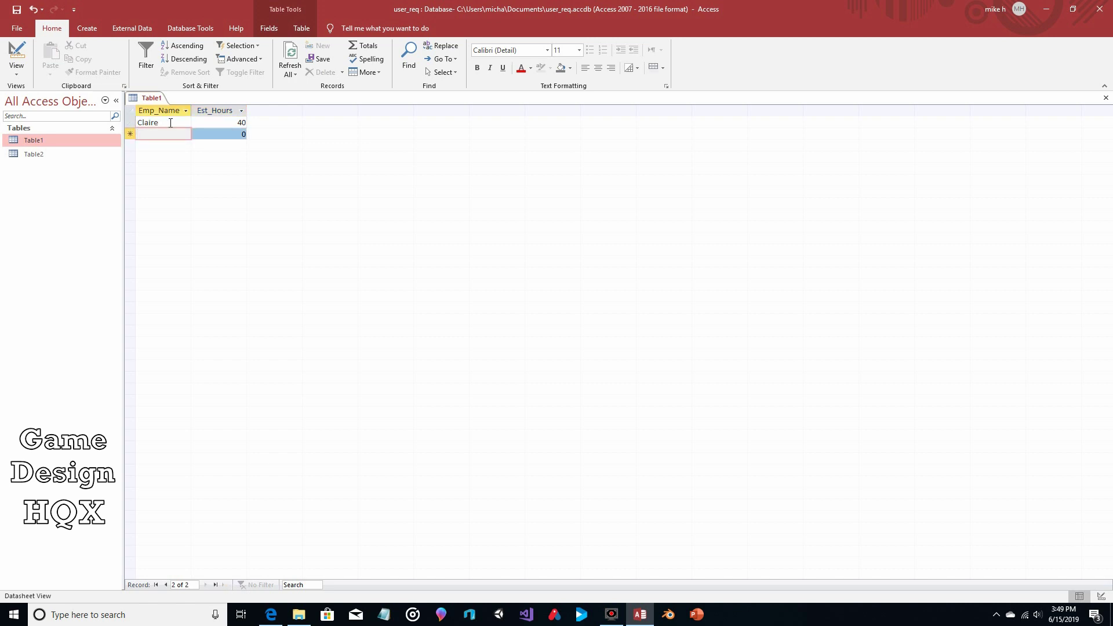
type("Leon")
key("Tab")
type("60")
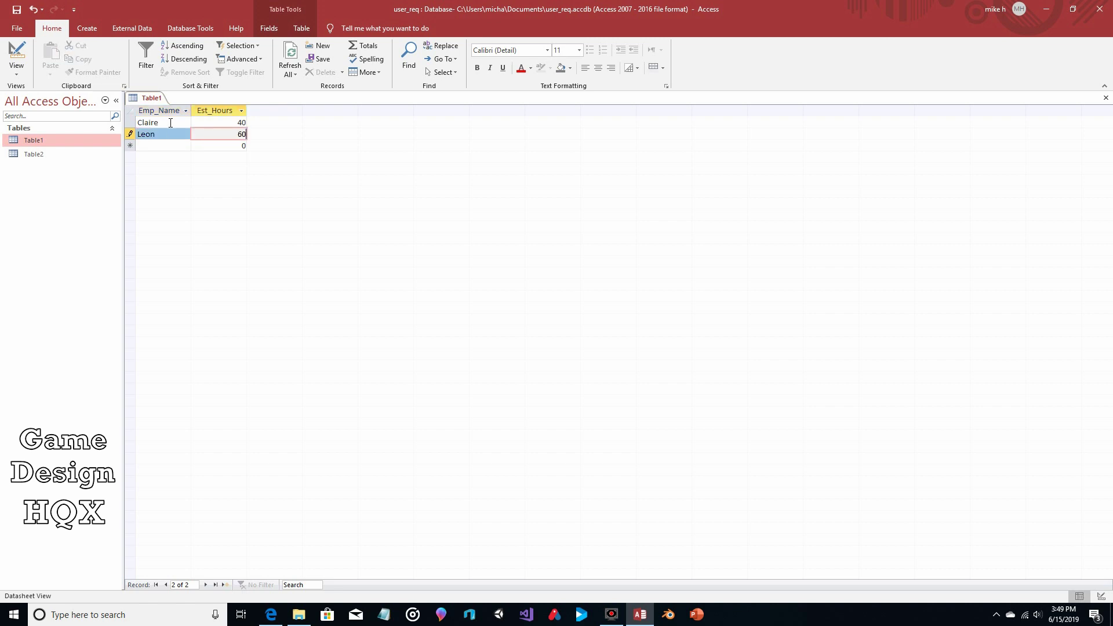
key("Tab")
- Enter the remaining three employees with 80, 100 and 15 estimated hours, committing the last record
type("Ji")
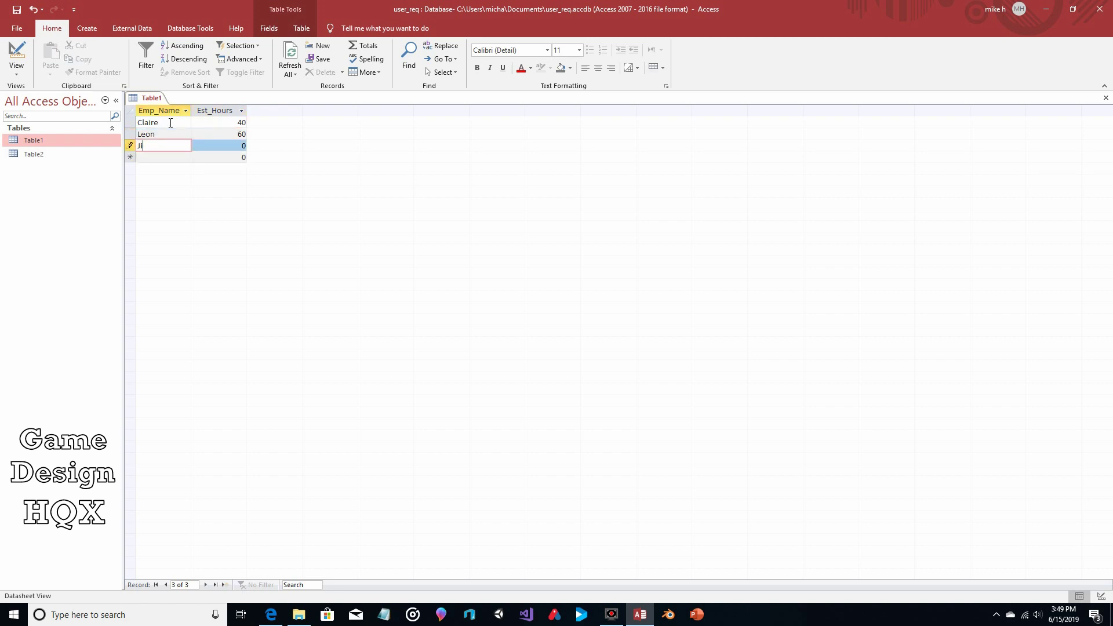
type(";;")
type("ll")
key("Tab")
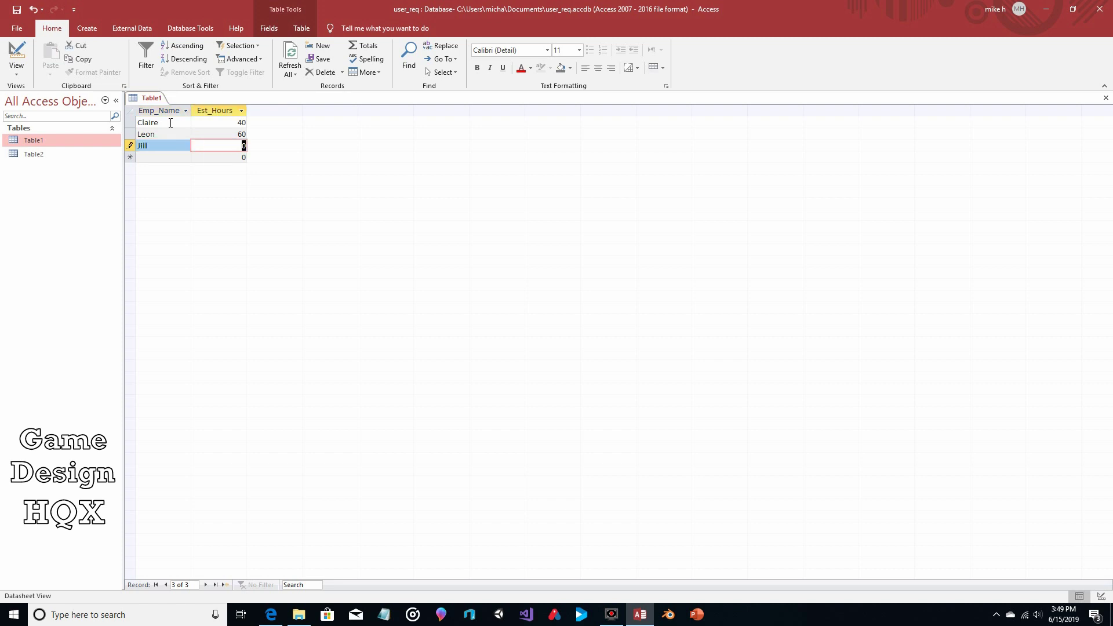
type("80")
key("Tab")
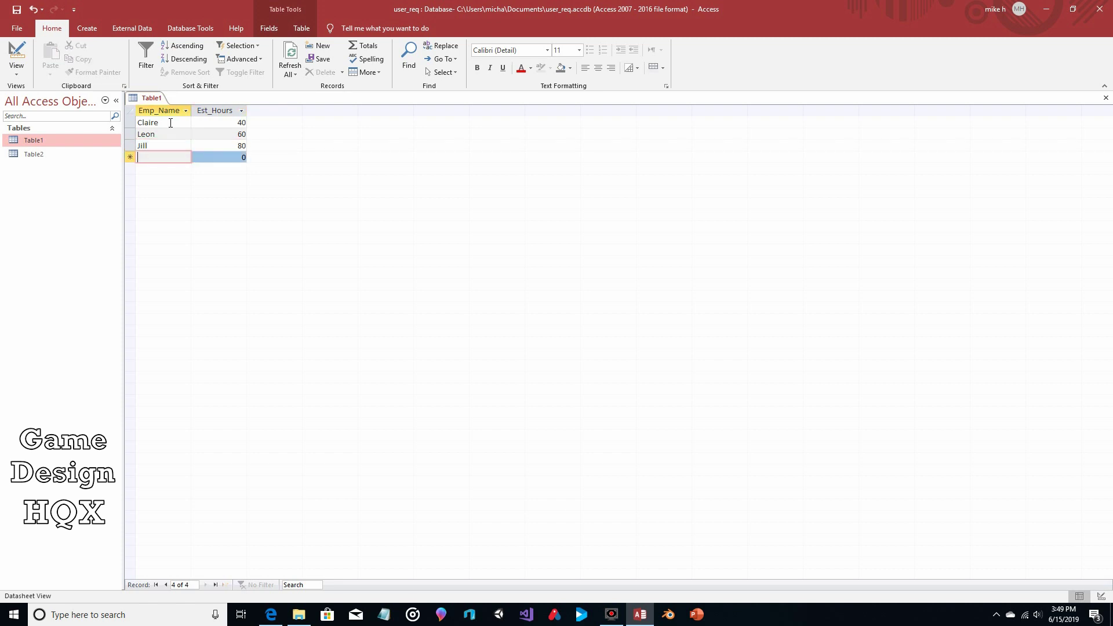
type("Rebecca")
key("Tab")
type("10")
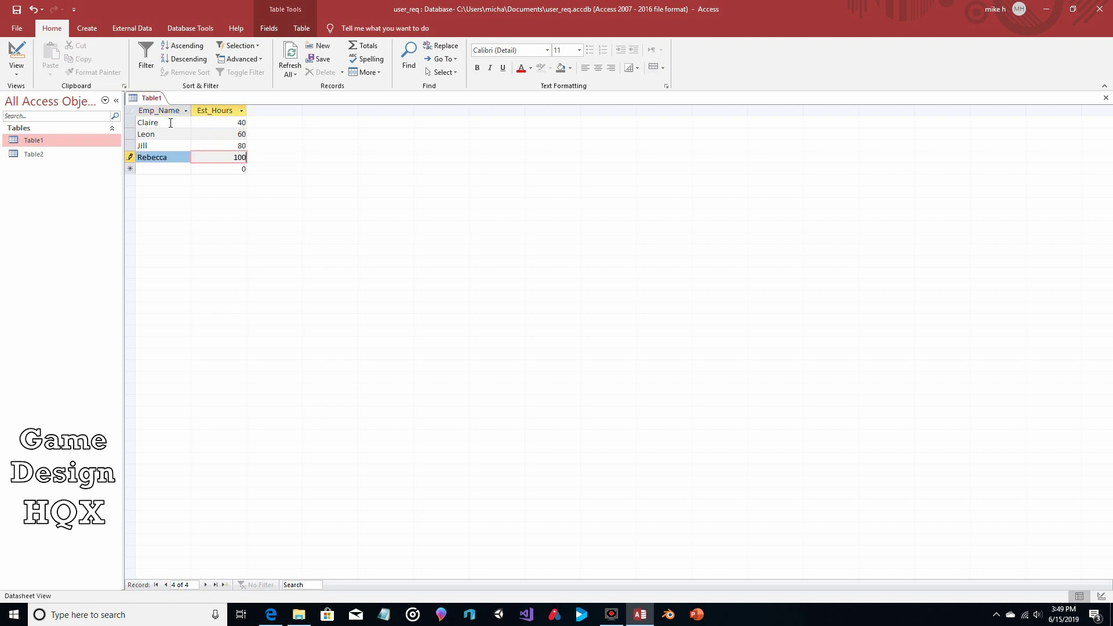
key("Tab")
type("Chris")
key("Tab")
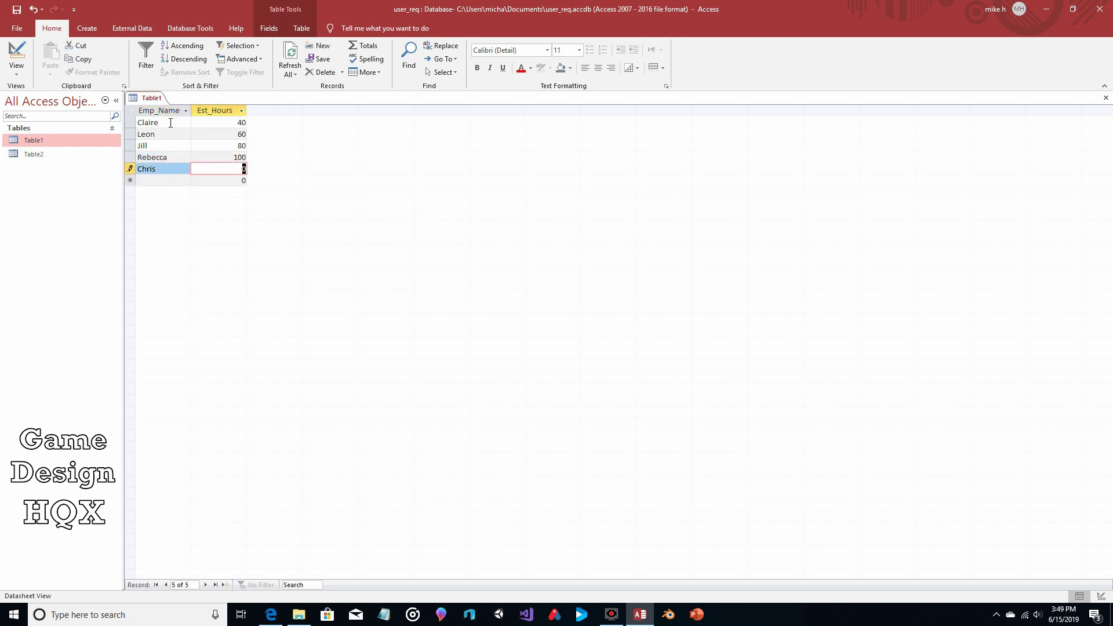
type("15")
left_click(218, 157)
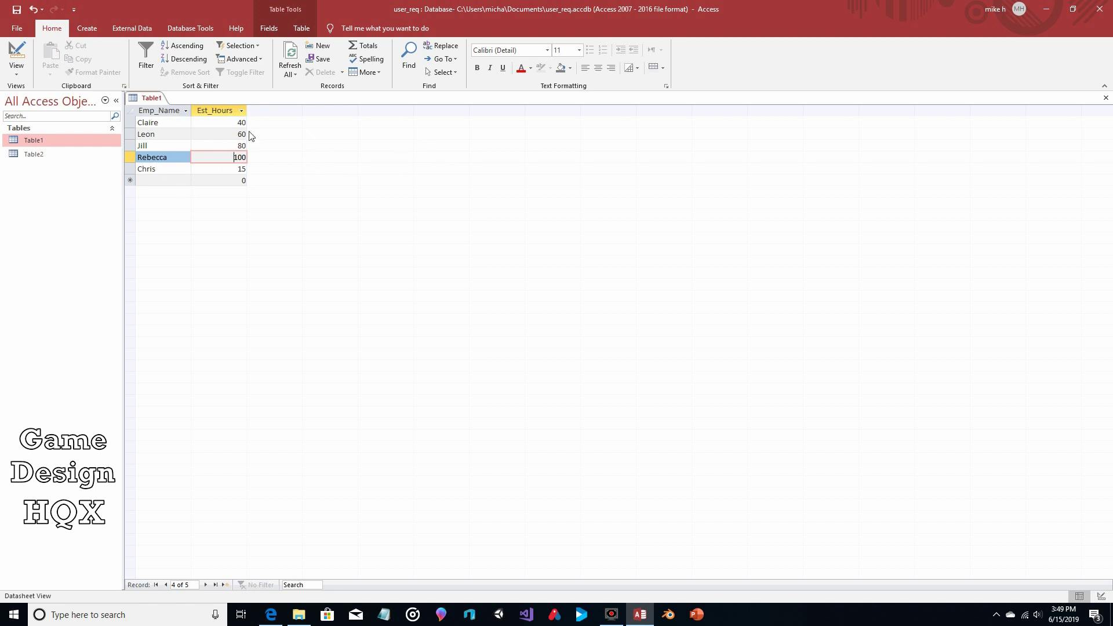
- Close Table1 and open Table2's datasheet for data entry
left_click(1104, 100)
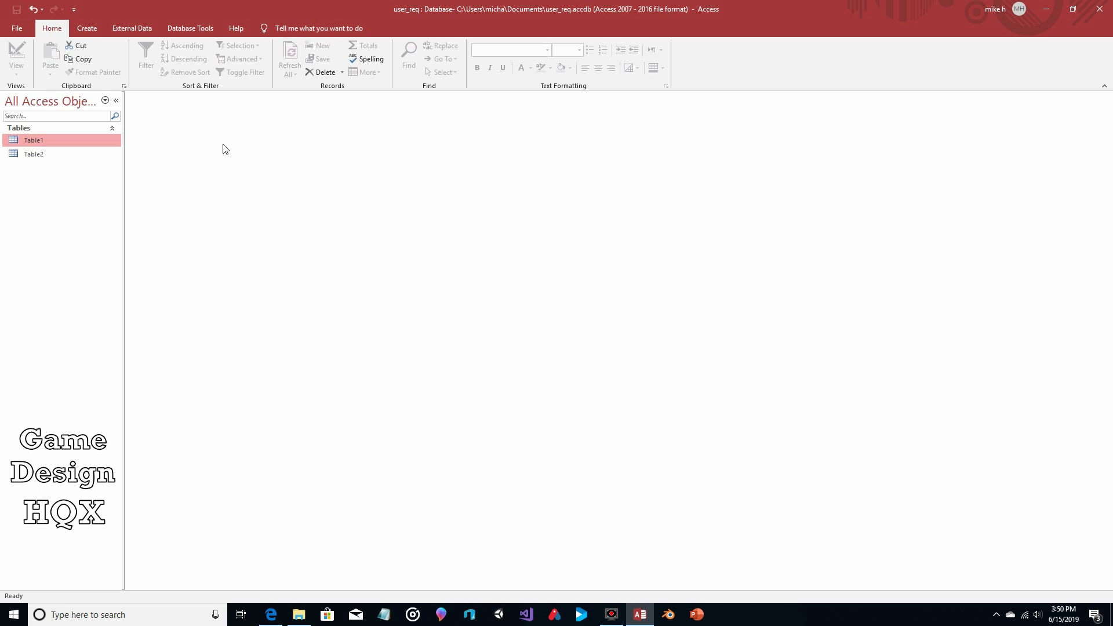
double_click(39, 153)
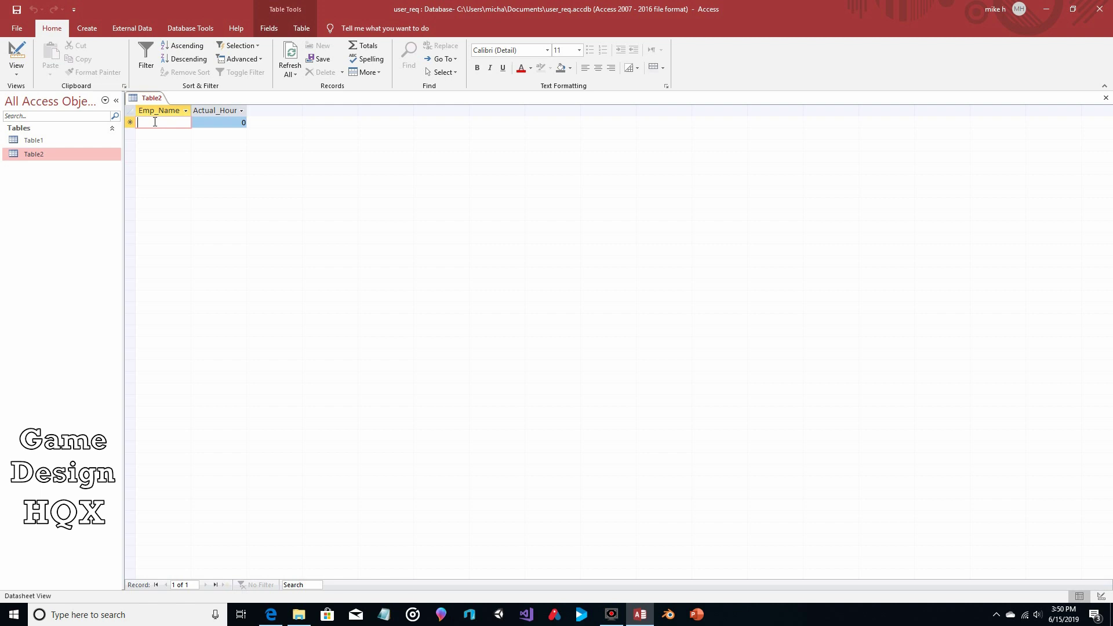
- Enter the first two Table2 employees with 5 and 10 actual hours, fixing a name typo
type("Chris")
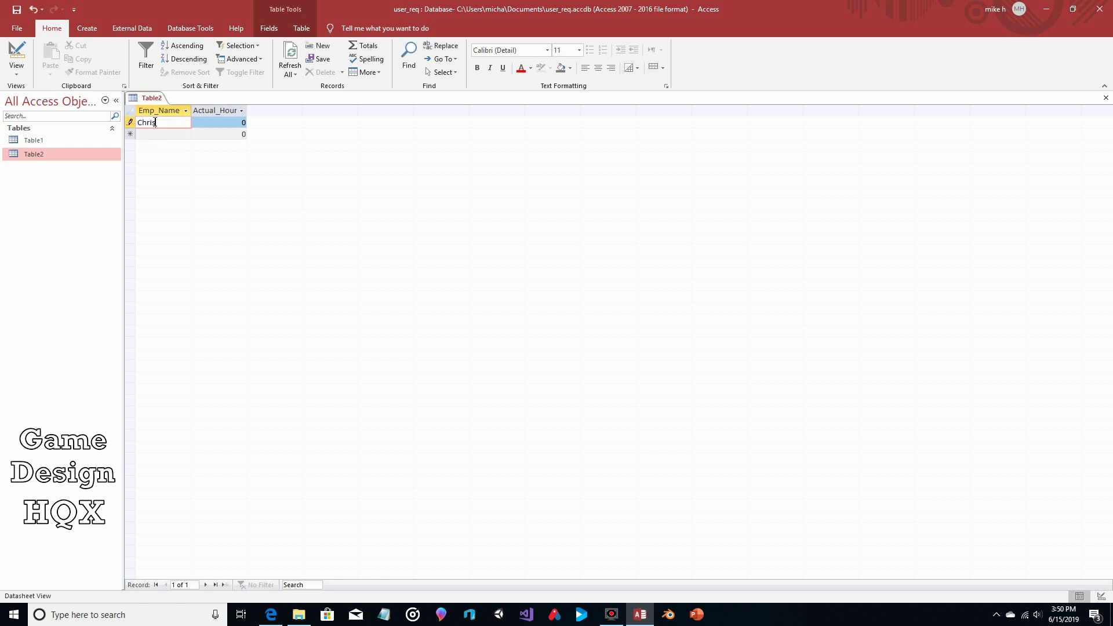
key("Tab")
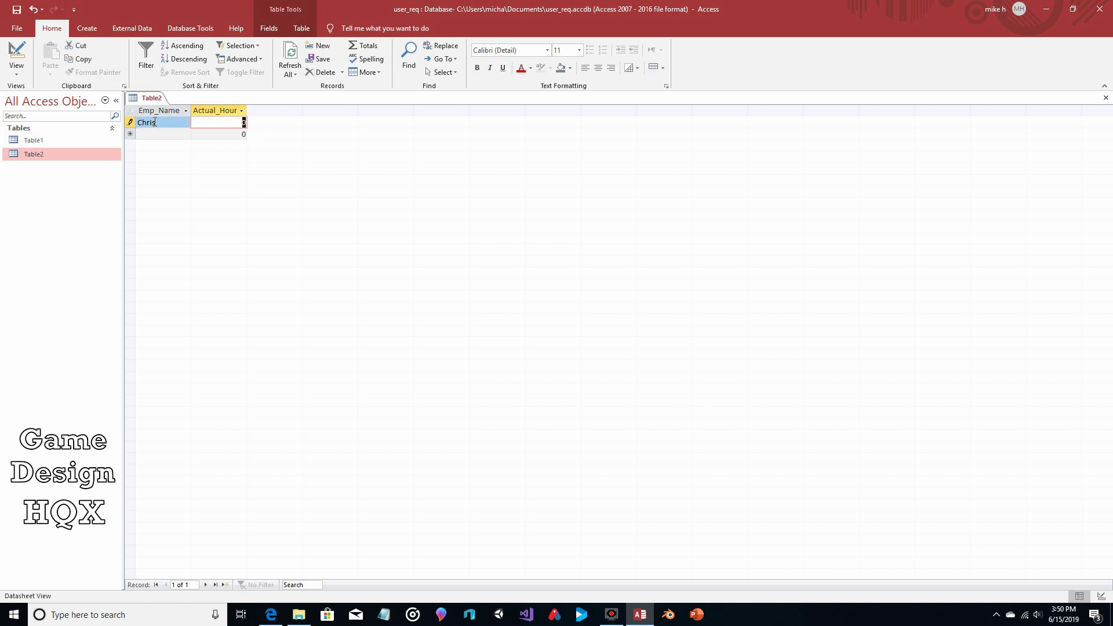
type("5")
key("Tab")
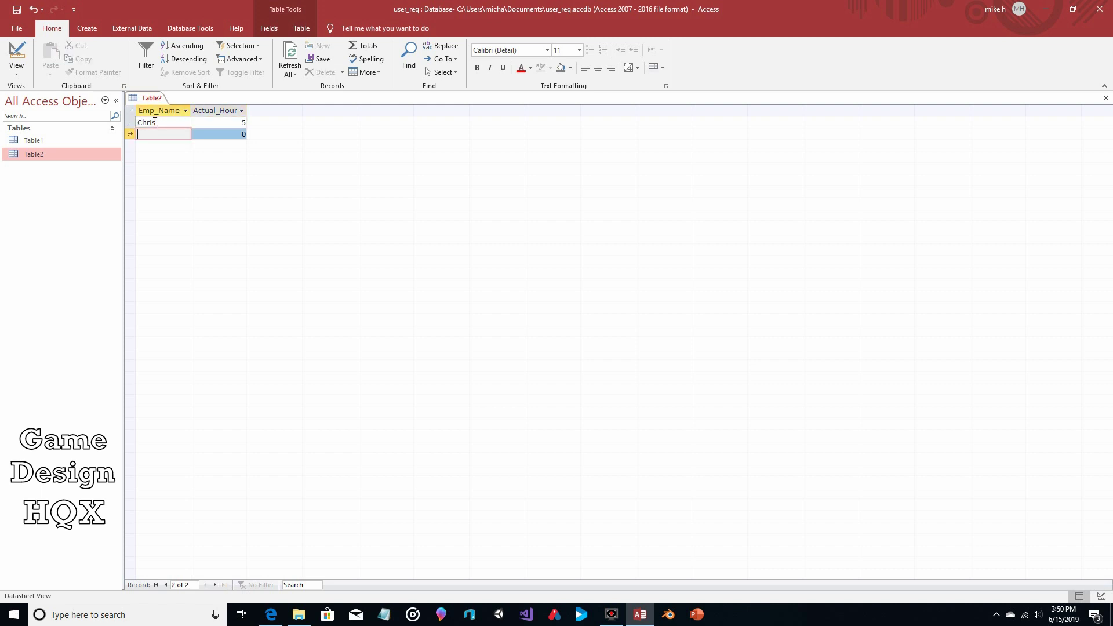
type("Rbecca")
key("Left")
key("Left")
type("e")
key("Tab")
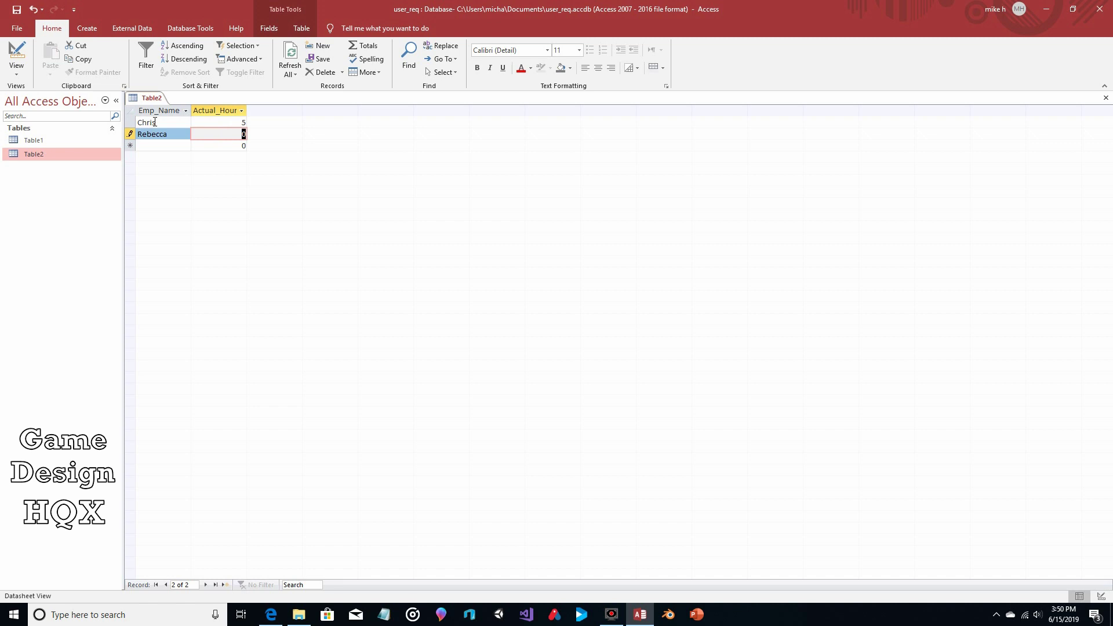
type("10")
key("Tab")
- Enter the third and fourth Table2 employees with 20 and 30 actual hours
type("Chr")
key("BackSpace")
key("BackSpace")
key("BackSpace")
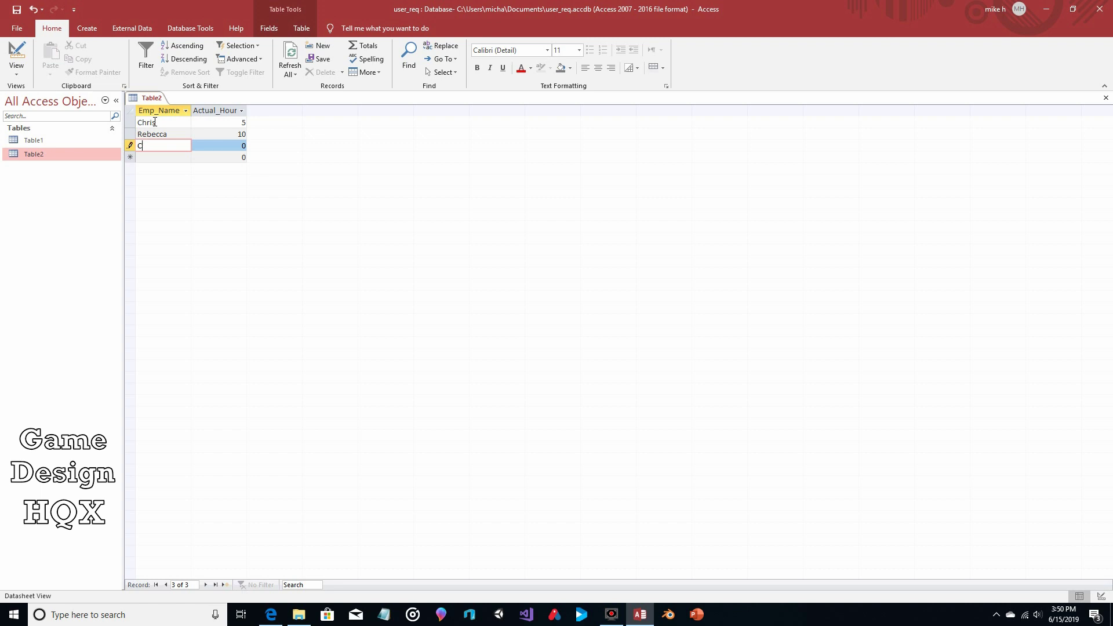
type("Leon")
key("Tab")
type("20")
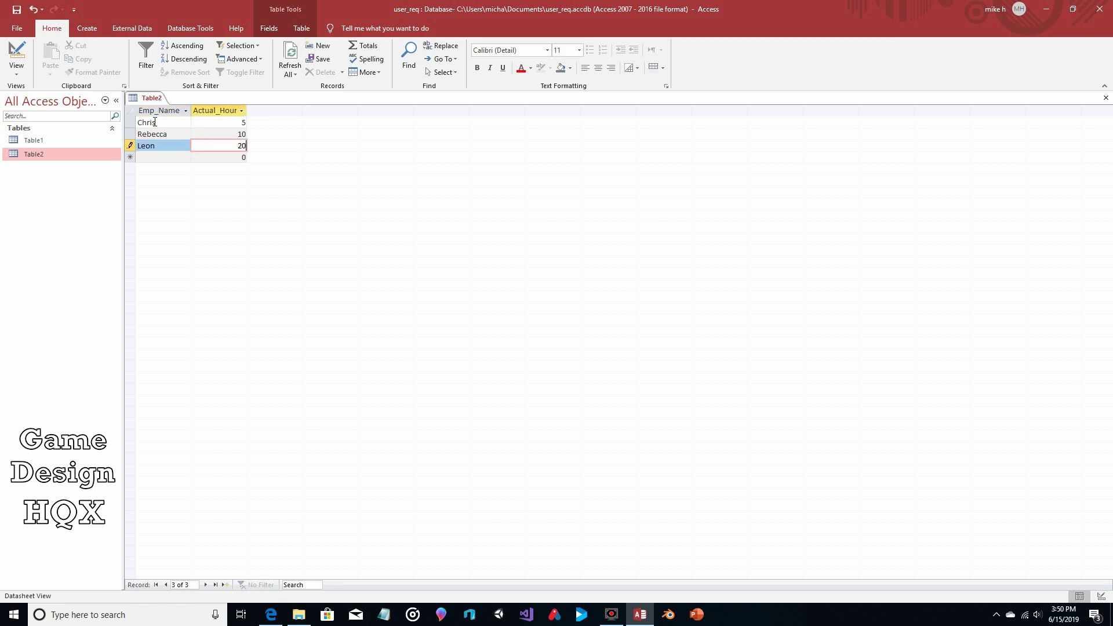
key("Tab")
type("Ji")
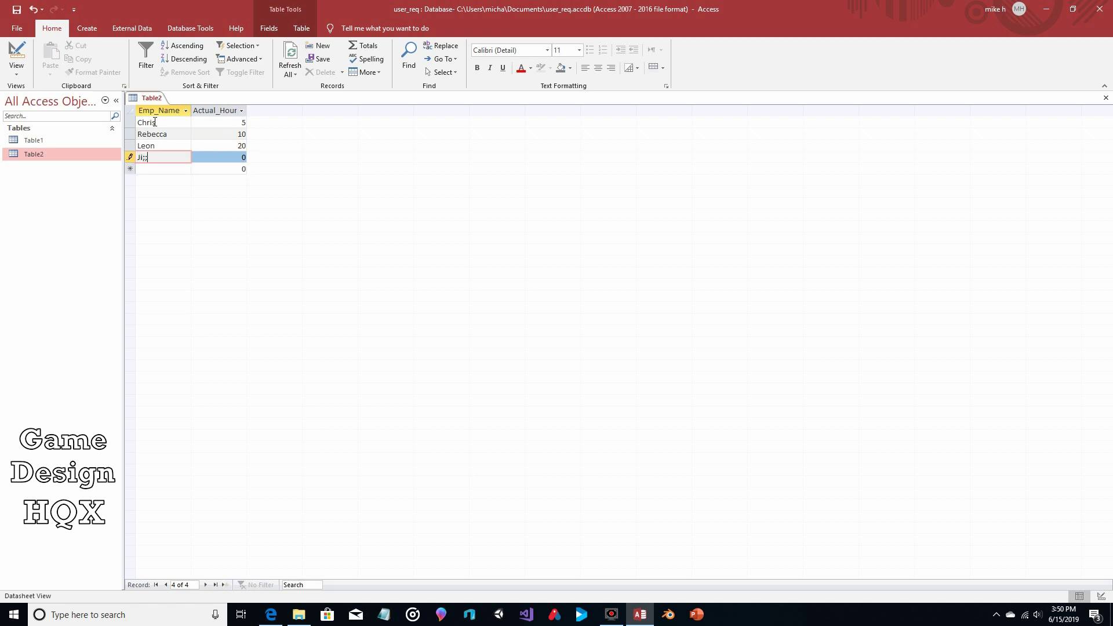
type("ll")
key("Tab")
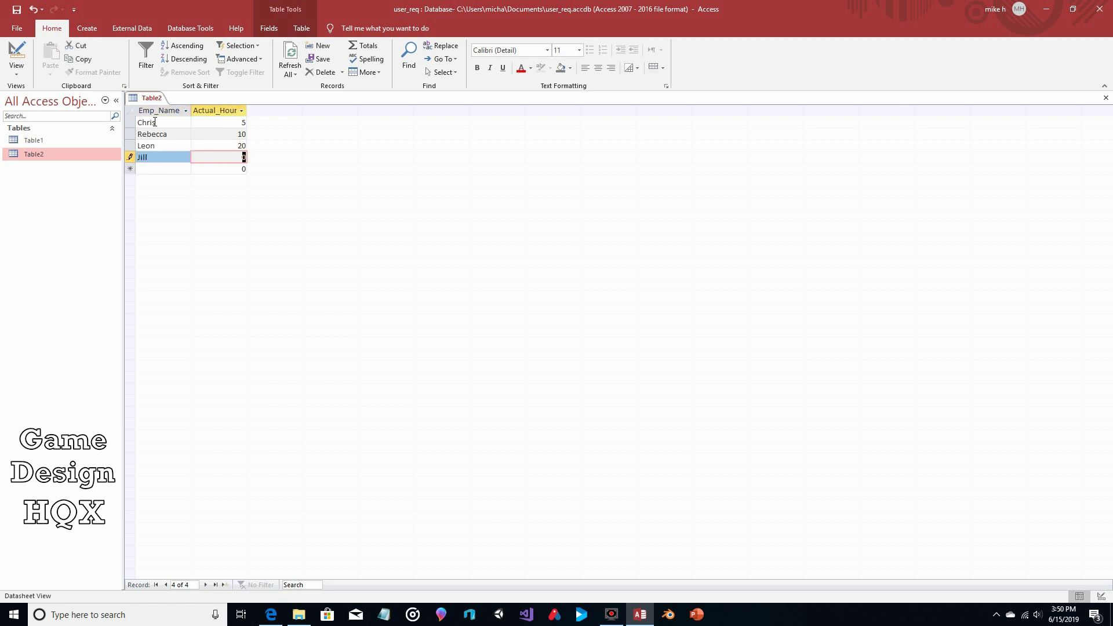
type("30")
key("Tab")
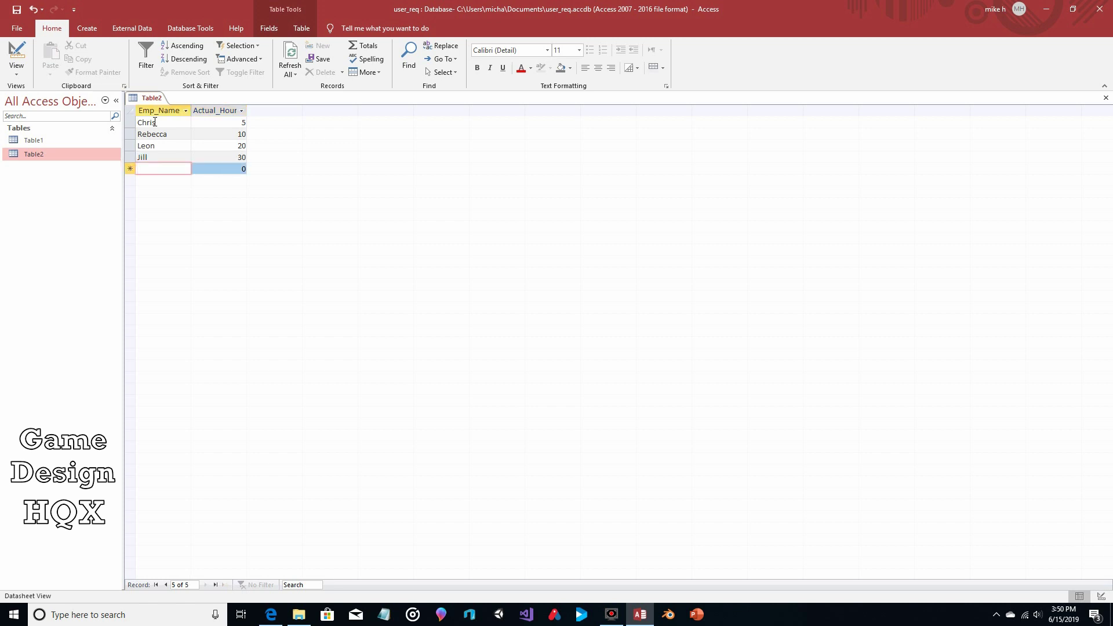
- Check Table1's employee names, then enter its first employee in Table2 with 35 actual hours
double_click(49, 141)
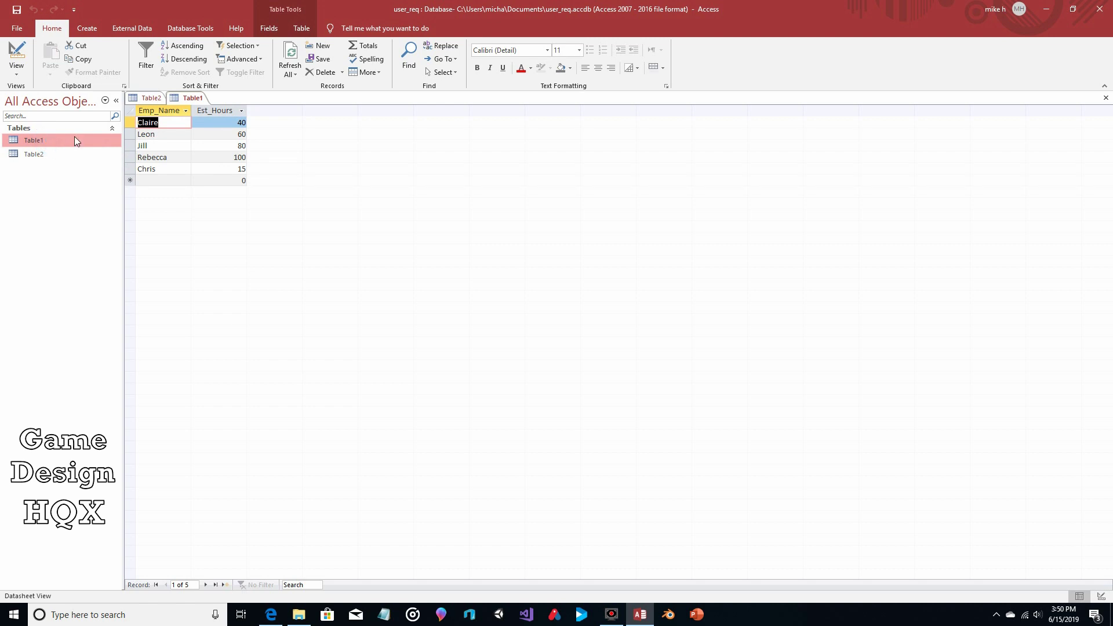
left_click(1106, 98)
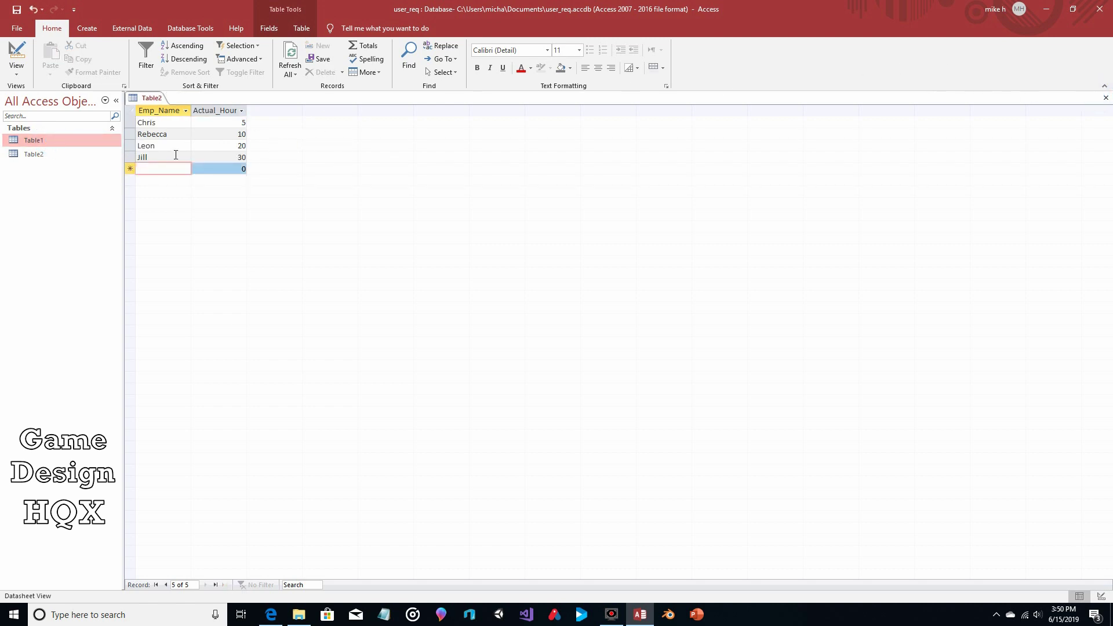
type("Claire")
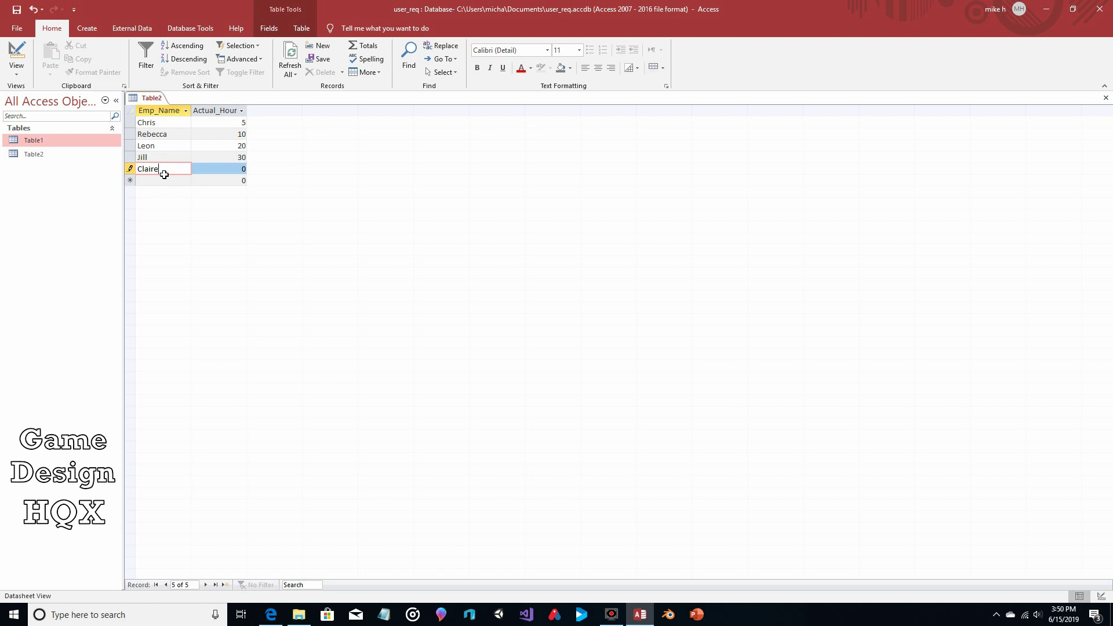
key("Tab")
type("35")
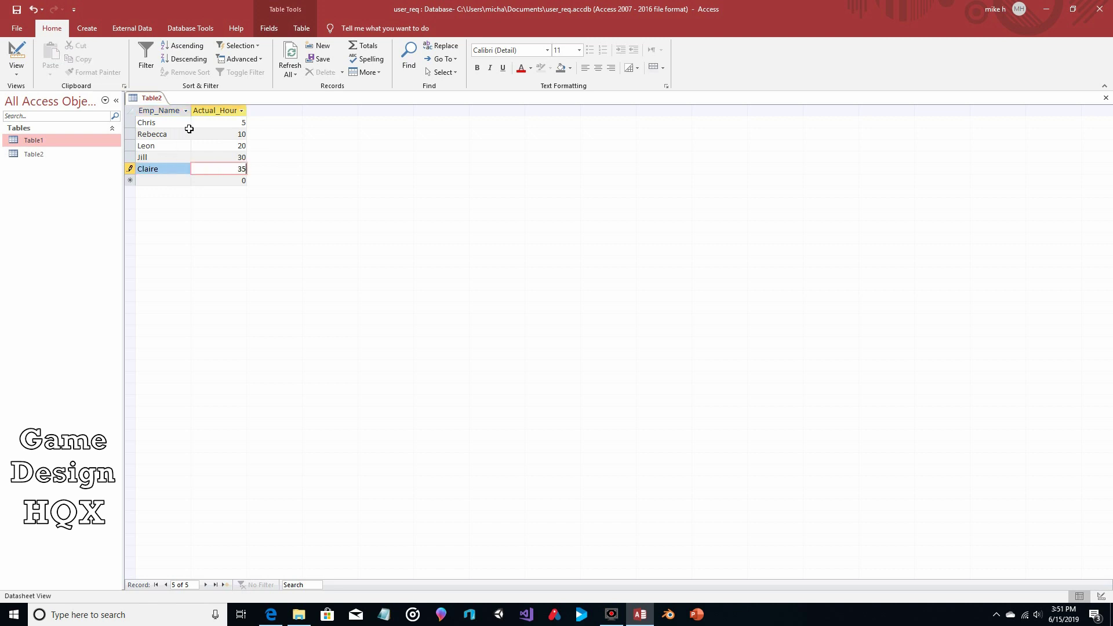
- Commit the 35-hour record and close Table2
left_click(197, 123)
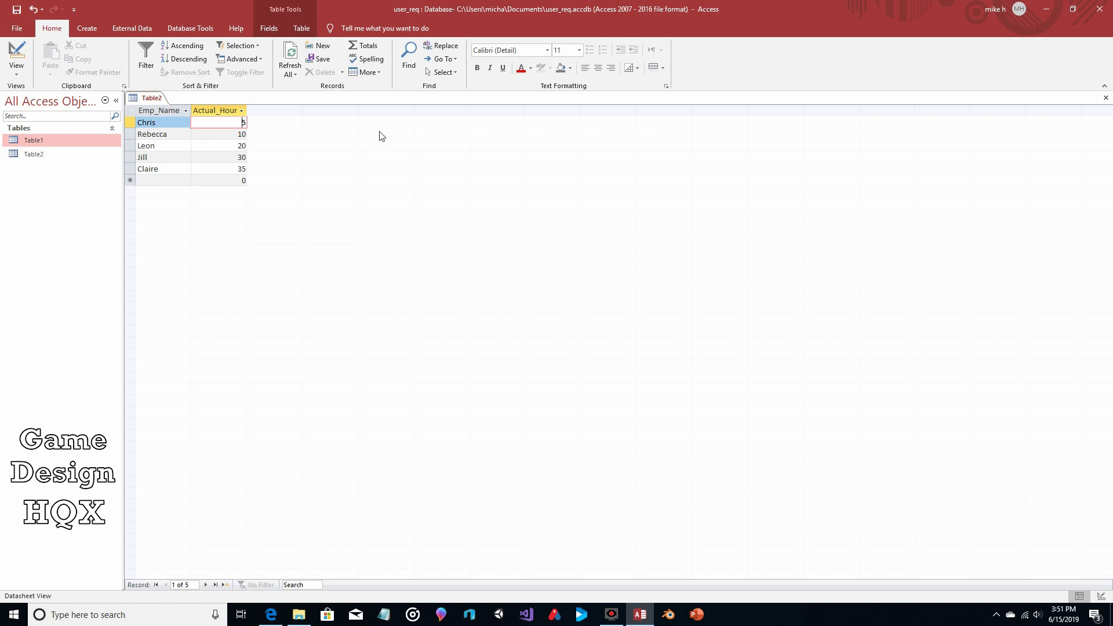
left_click(1105, 97)
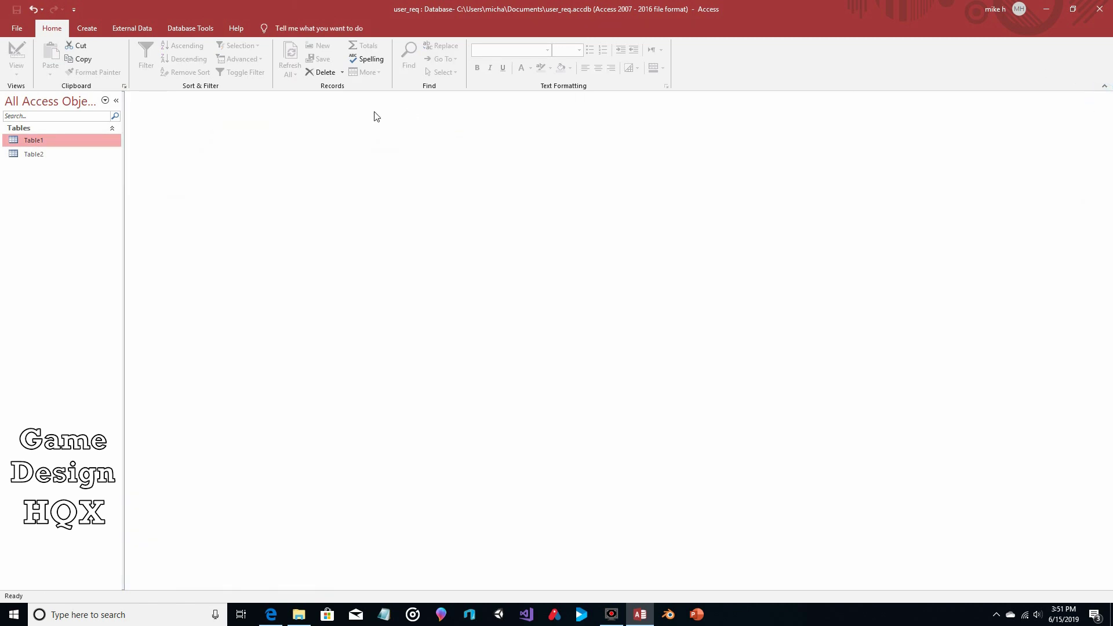